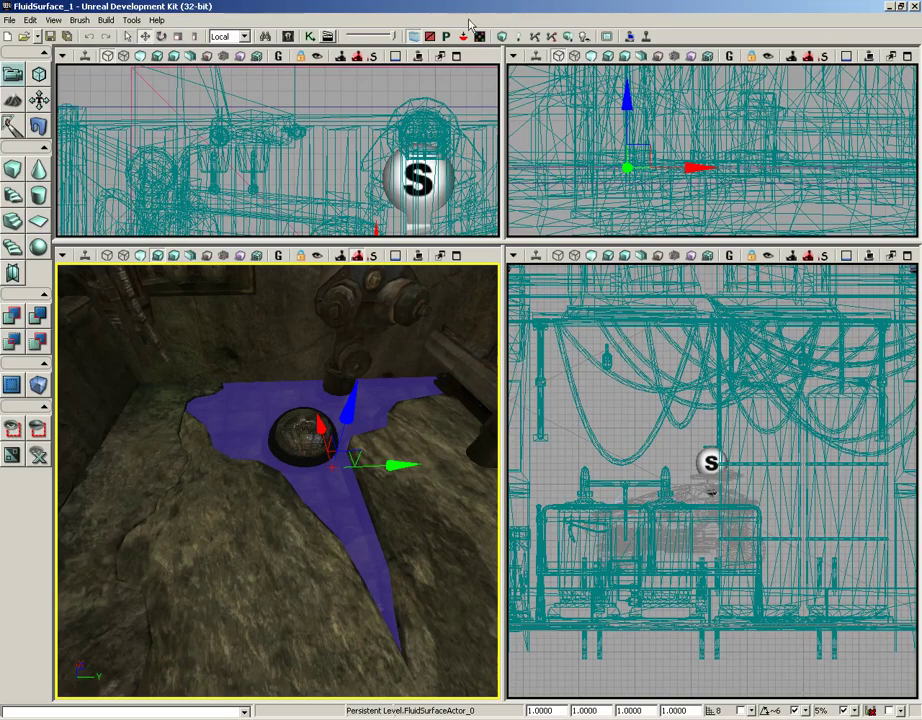
Step: Start an in-editor playtest from the rocky ground beside the fluid surface
right_drag(301, 515, 301, 565)
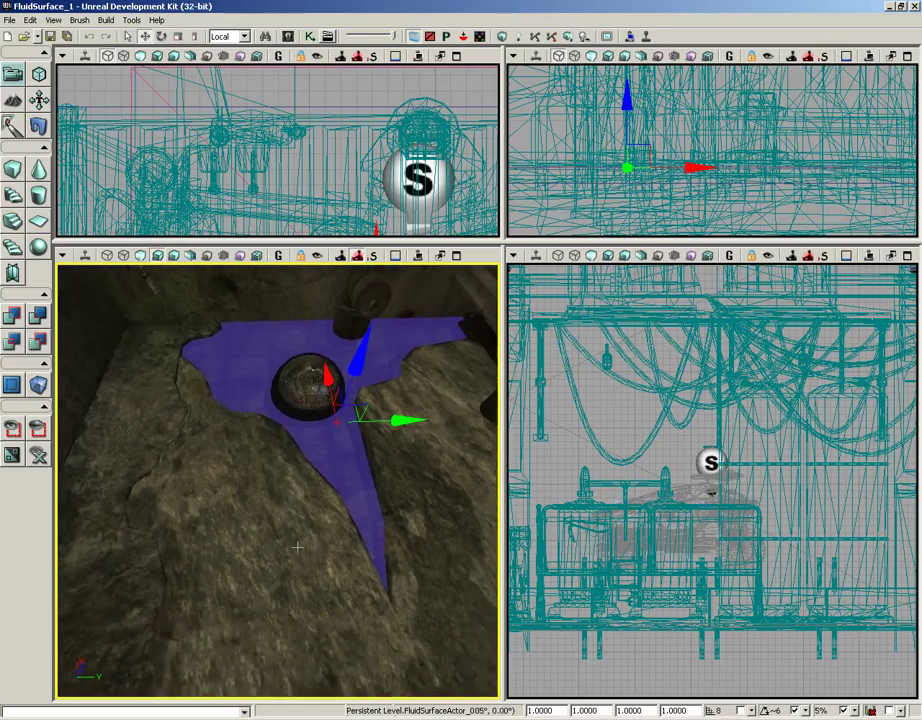
right_click(290, 509)
click(257, 499)
mouse_move(257, 498)
right_down()
mouse_move(270, 469)
mouse_move(262, 422)
mouse_move(270, 500)
right_up()
right_click(264, 619)
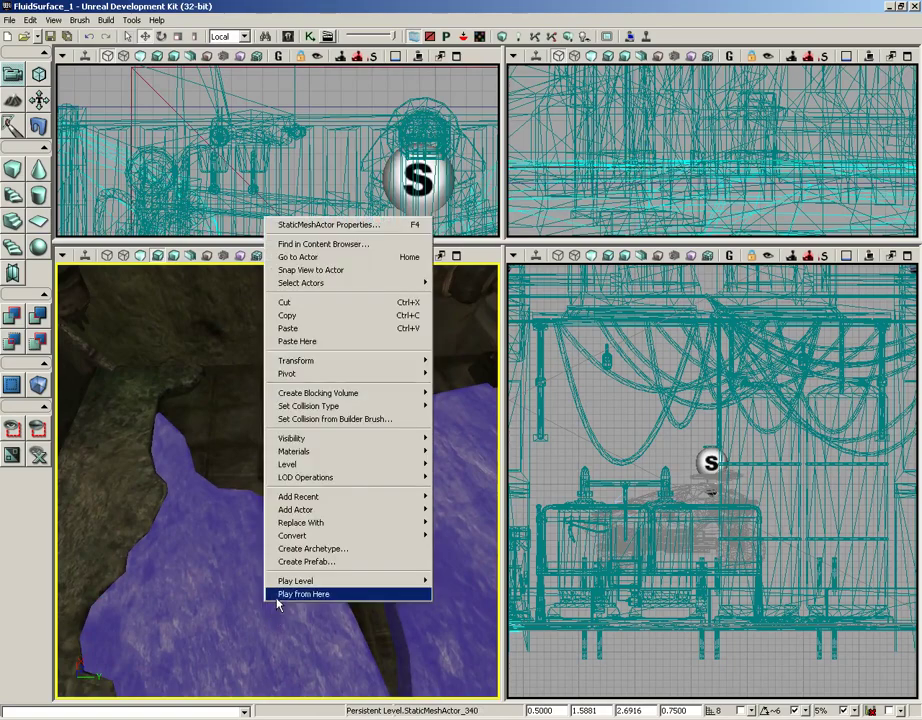
click(278, 592)
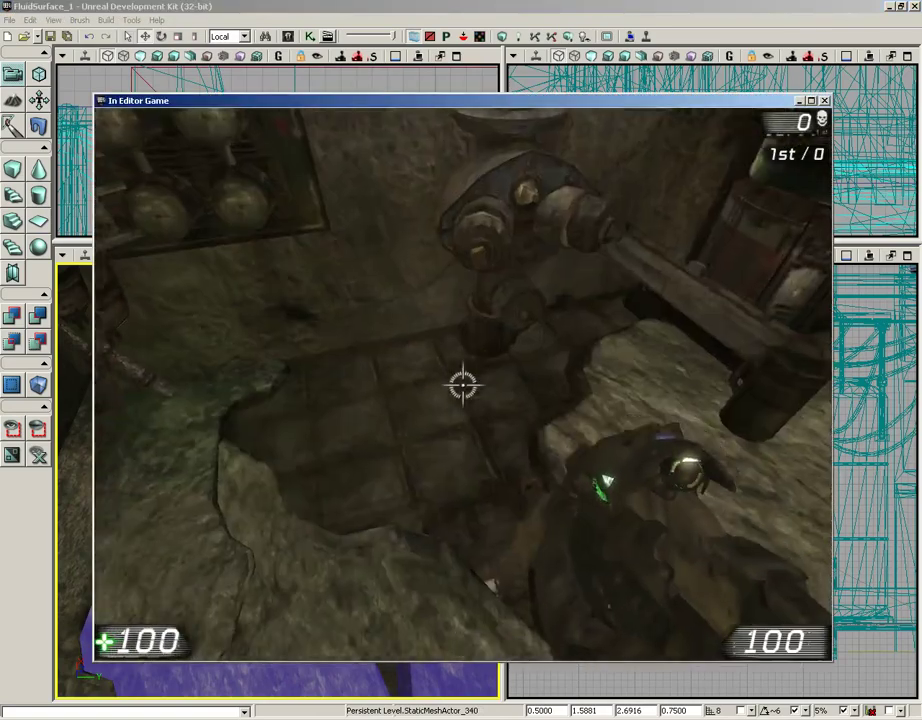
Step: Walk back and forth through the water to examine how the fluid surface ripples, and end the playtest
key(w)
key(s)
key(w)
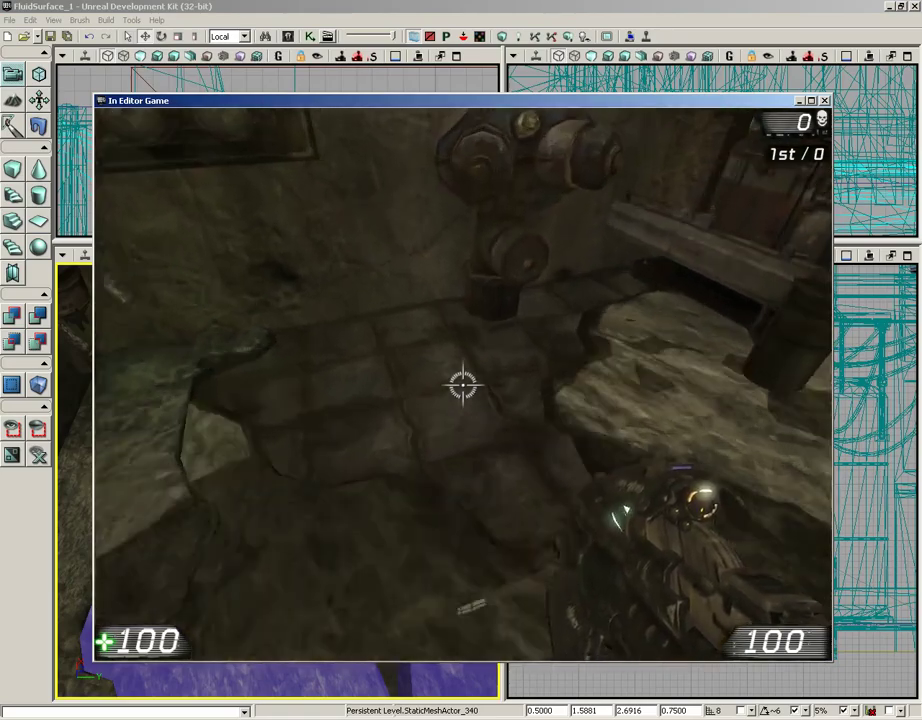
key(s)
key(d)
key(s)
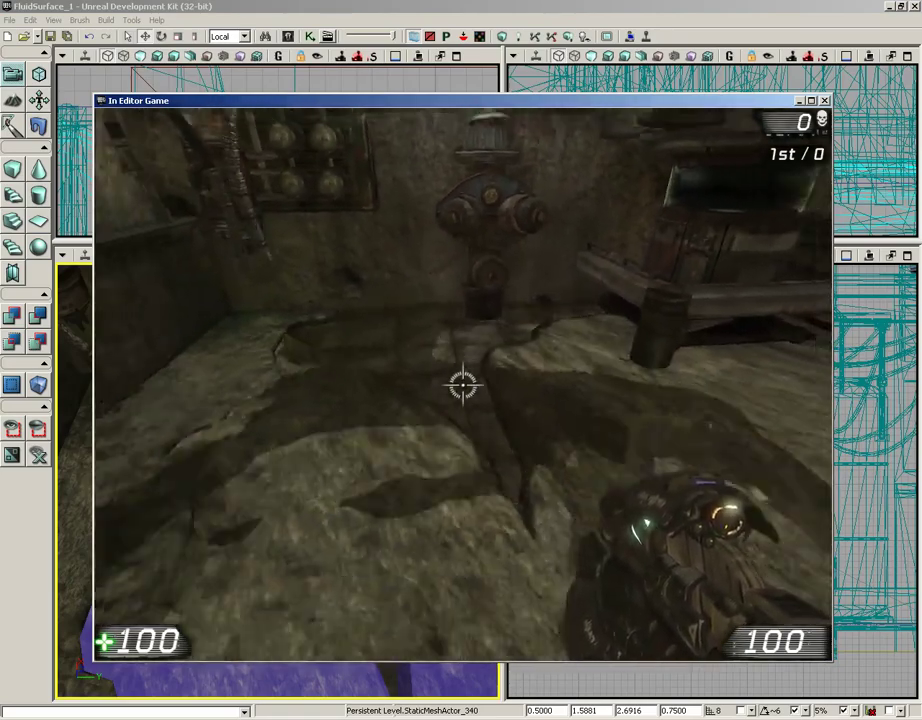
key(w)
key(s)
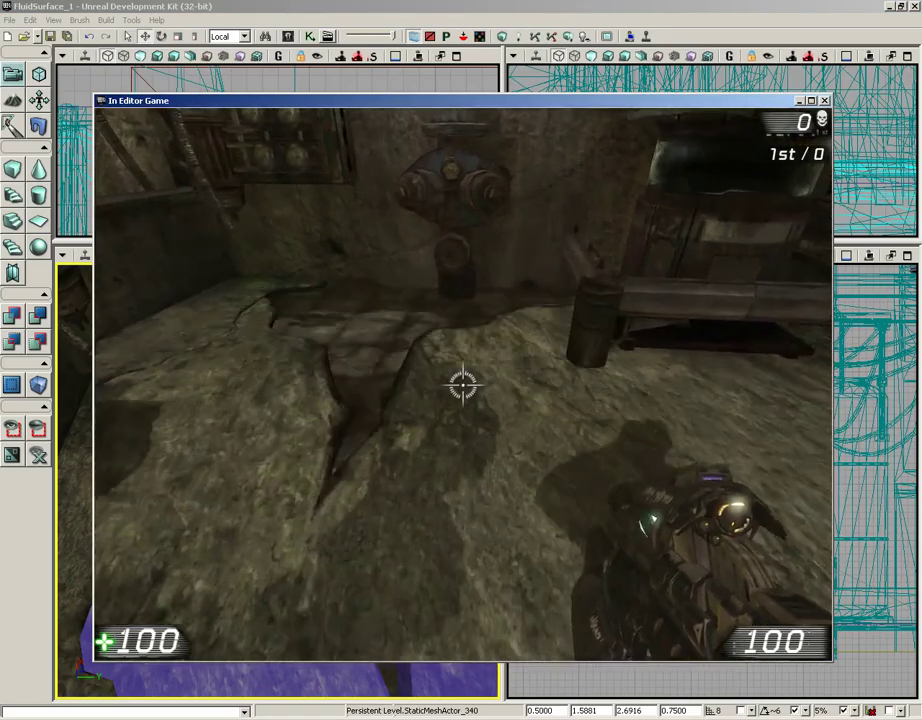
key(Escape)
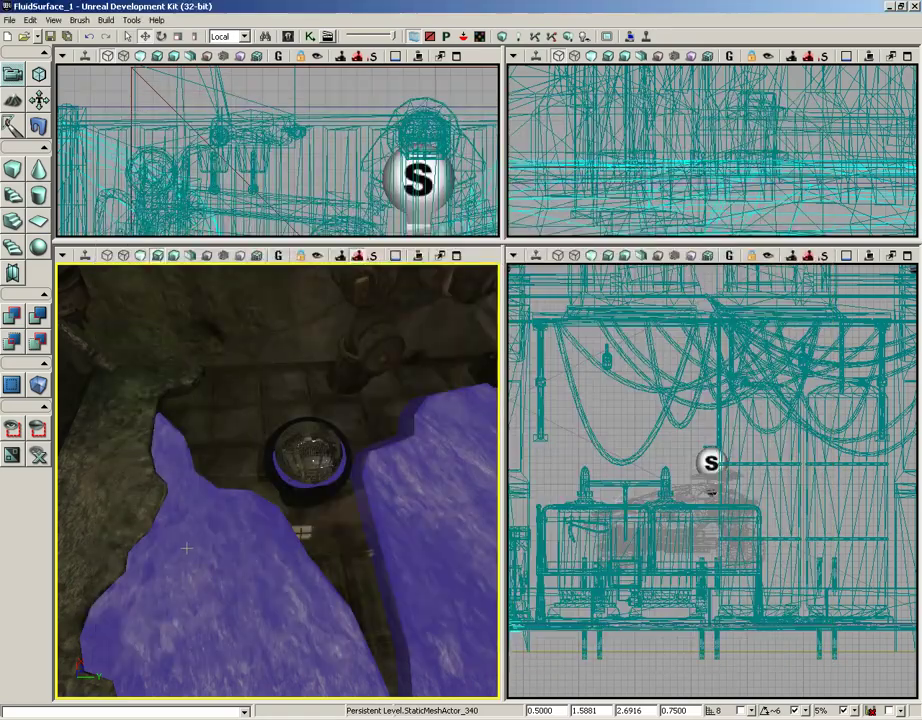
Step: Open the fluid surface actor's properties and set its Fluid Damping to 10
click(233, 419)
key(F4)
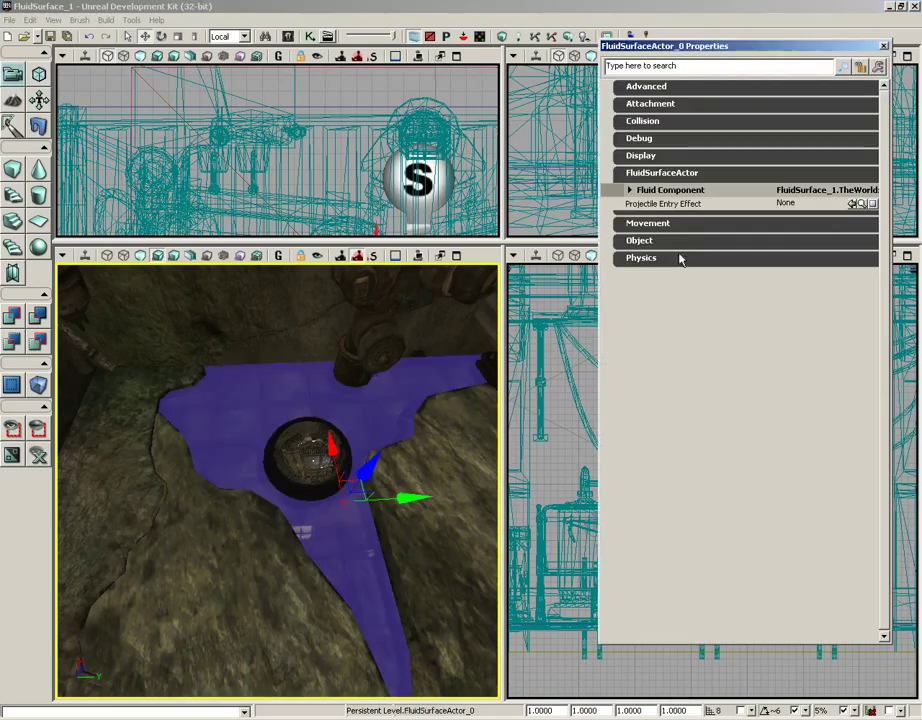
click(651, 190)
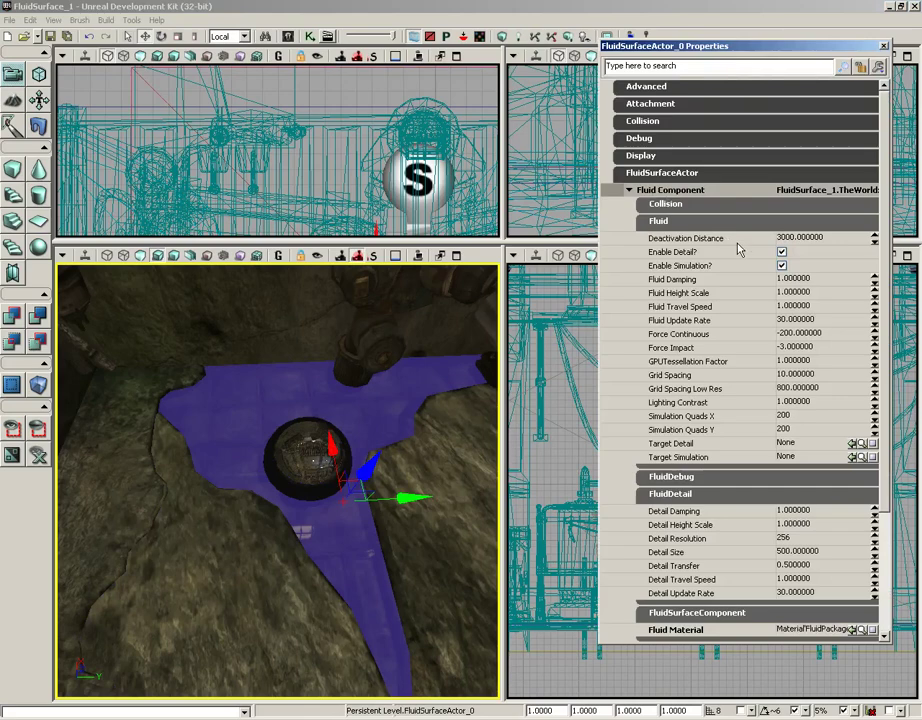
click(813, 280)
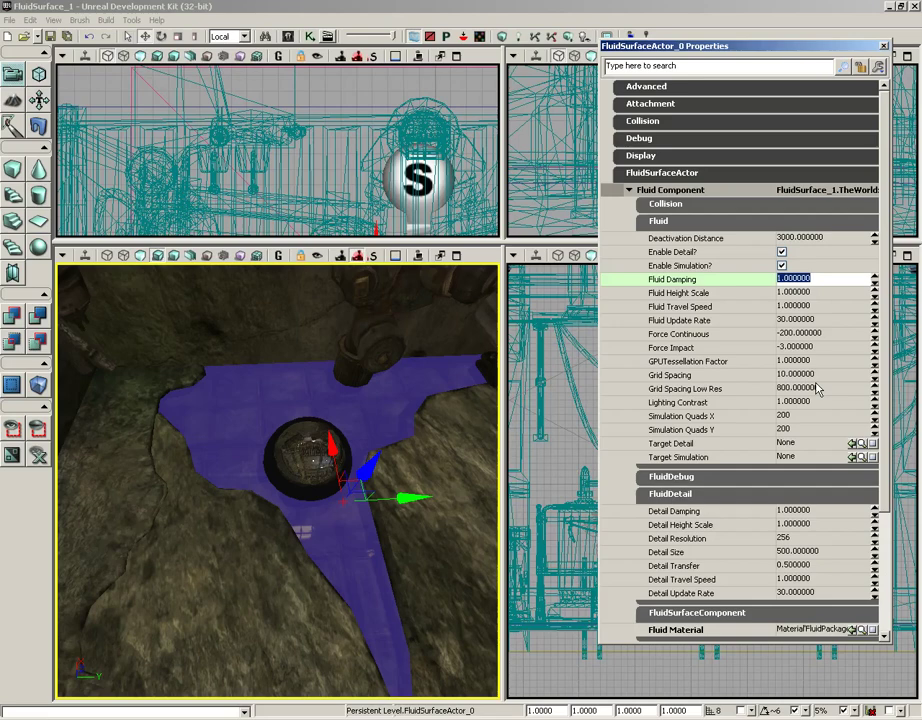
text(10)
key(Return)
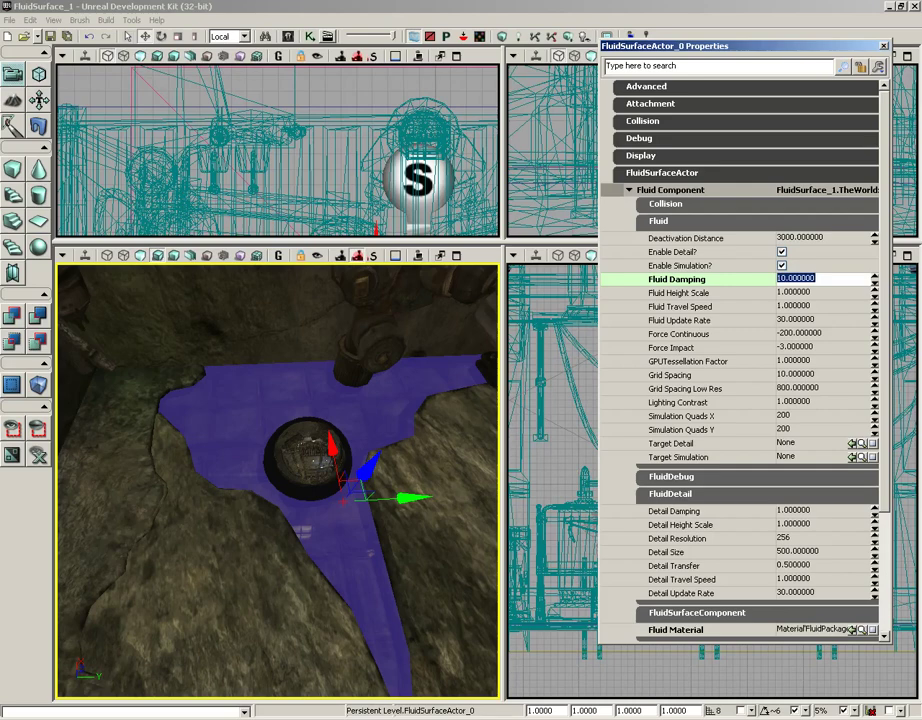
Step: Set the fluid component's Fluid Height Scale to 0.05 and Fluid Travel Speed to 0.5
click(800, 293)
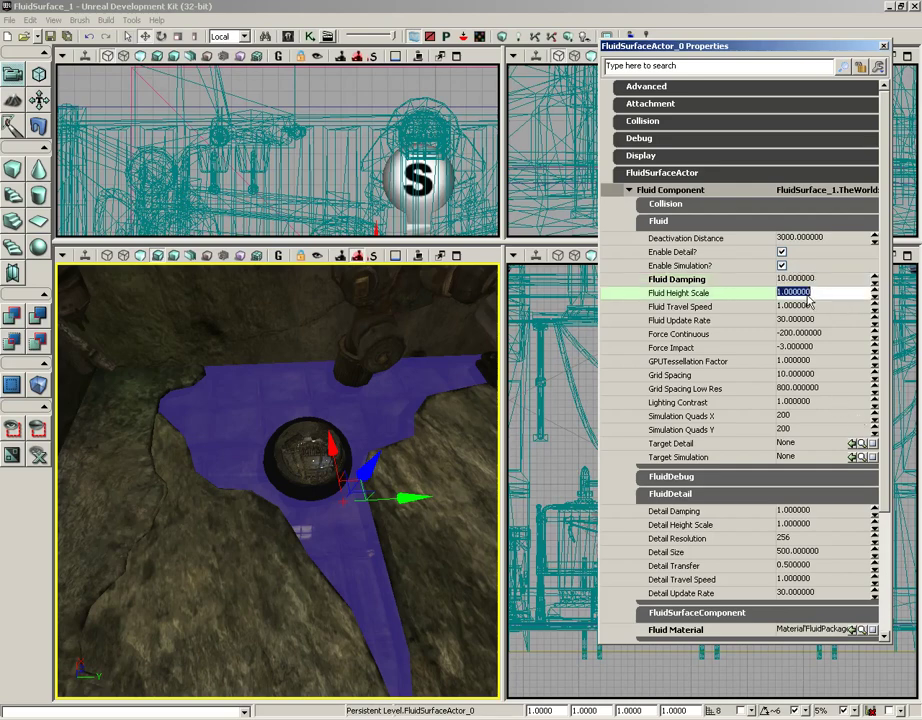
text(.05)
key(Return)
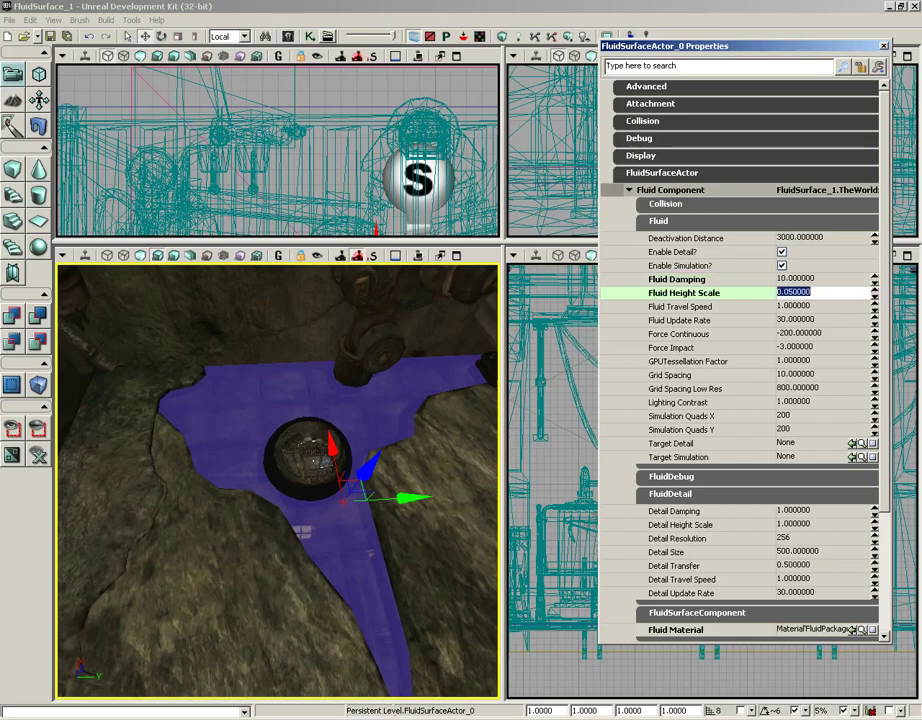
click(796, 307)
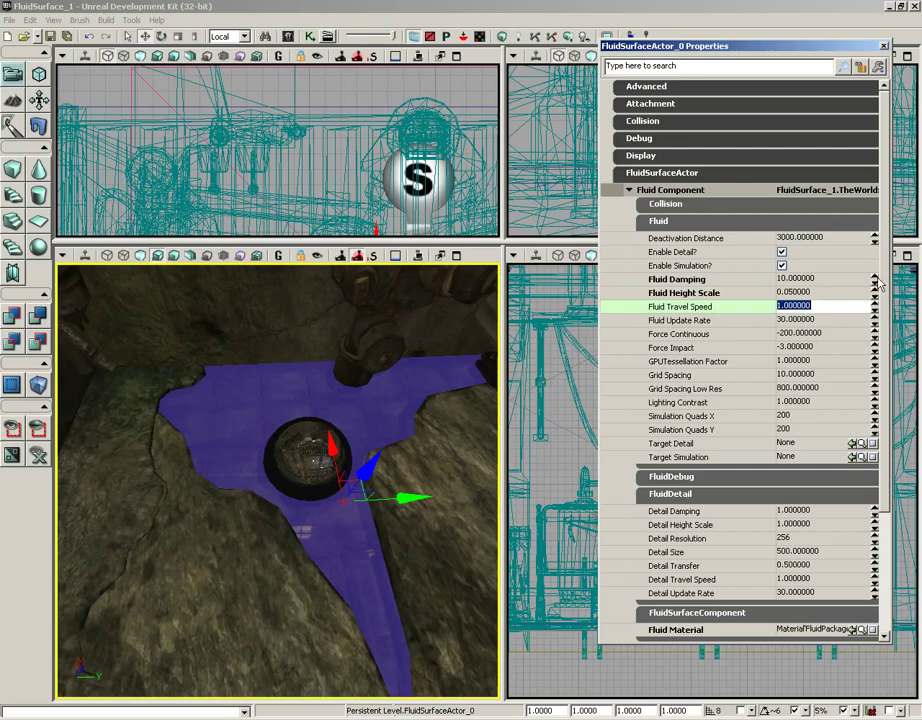
text(0.5)
key(Return)
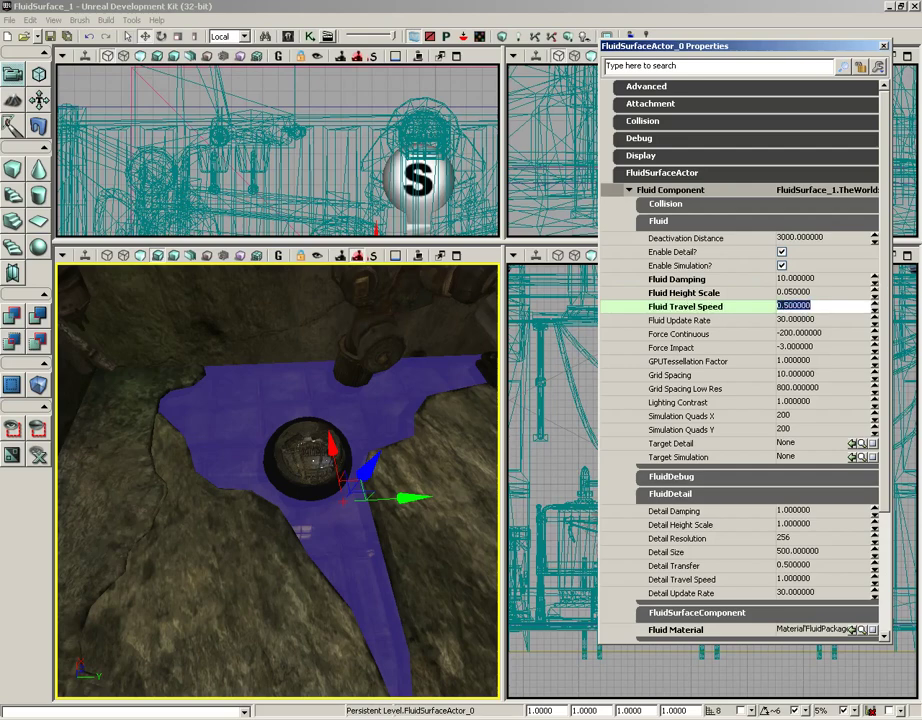
Step: Set the Detail Size in the fluid surface's FluidDetail settings to 250
scroll(660, 430, down, 3)
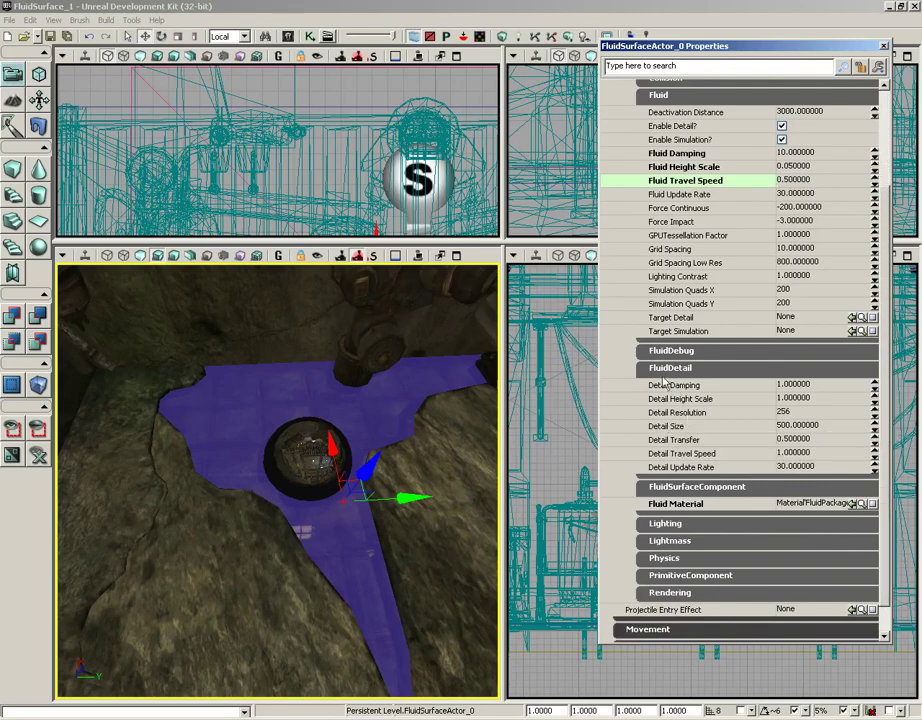
click(806, 426)
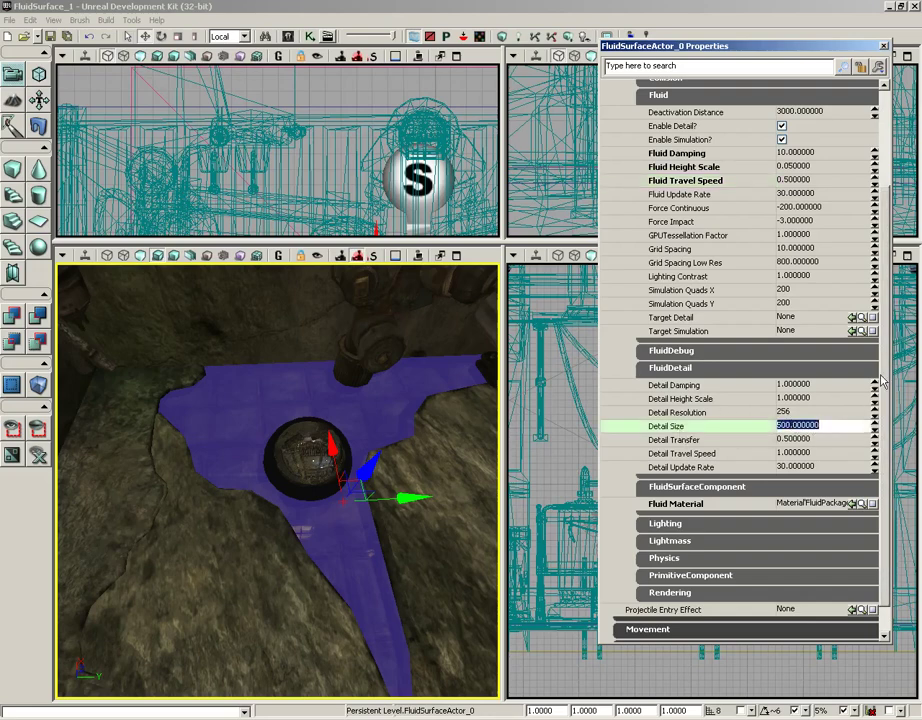
text(250)
key(Return)
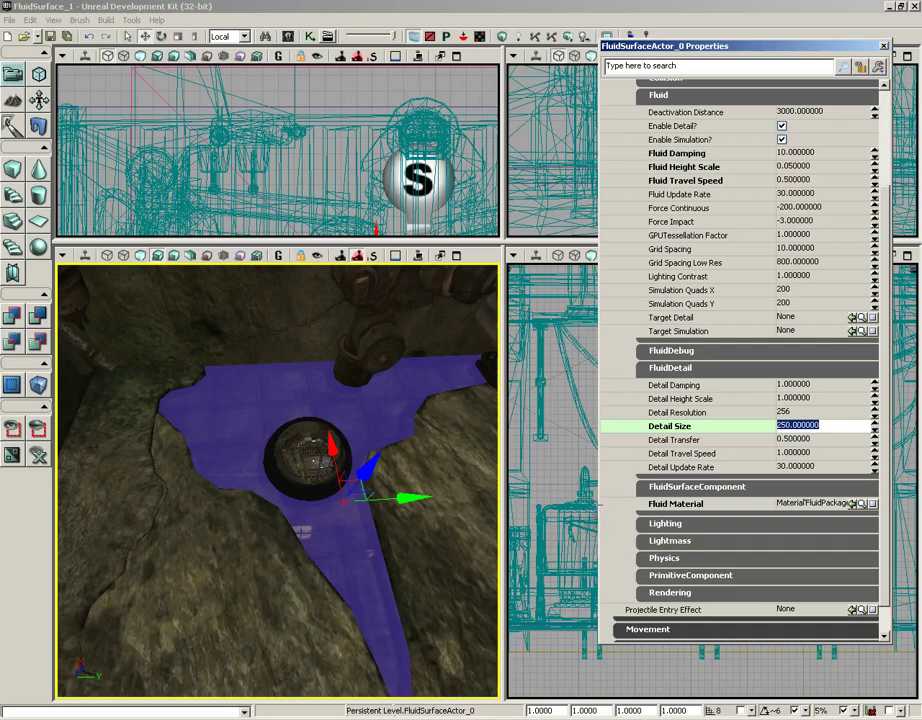
Step: Enable Show Detail Normals in the fluid surface's FluidDebug settings and close the properties
scroll(641, 262, down, 2)
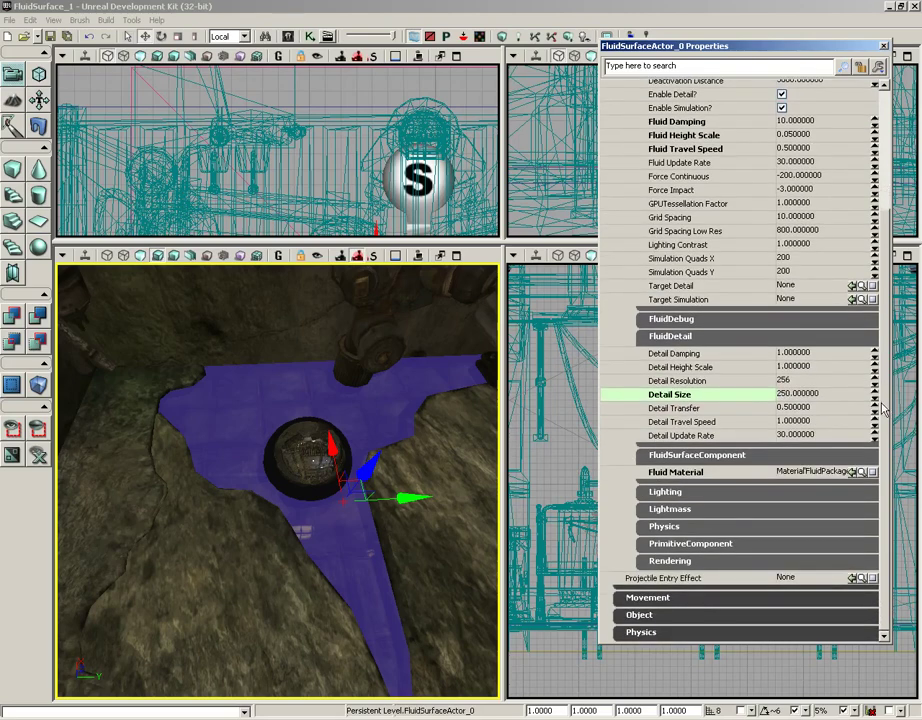
click(668, 321)
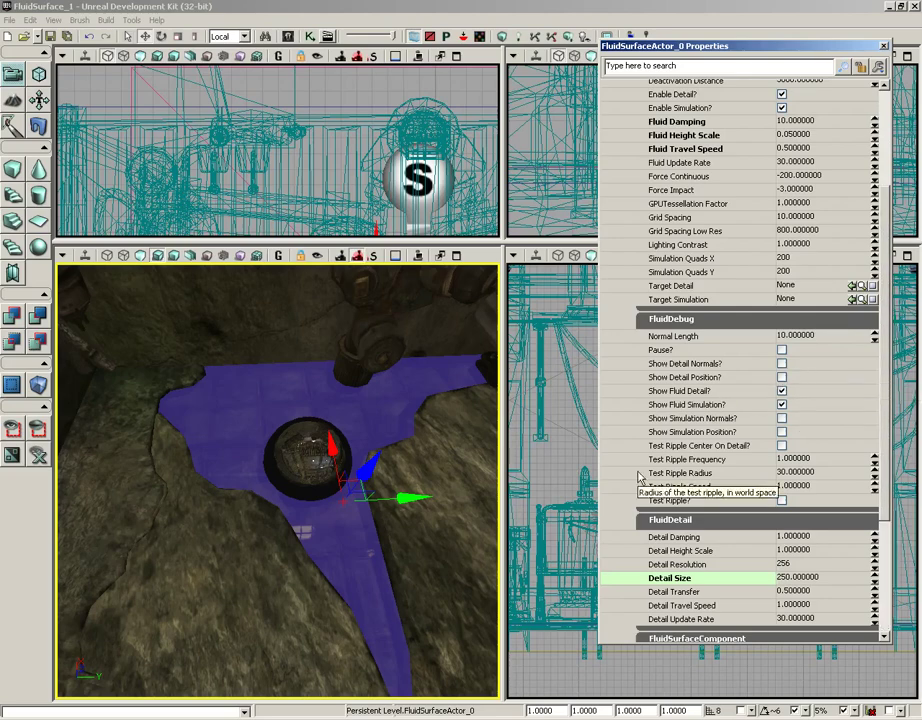
click(782, 391)
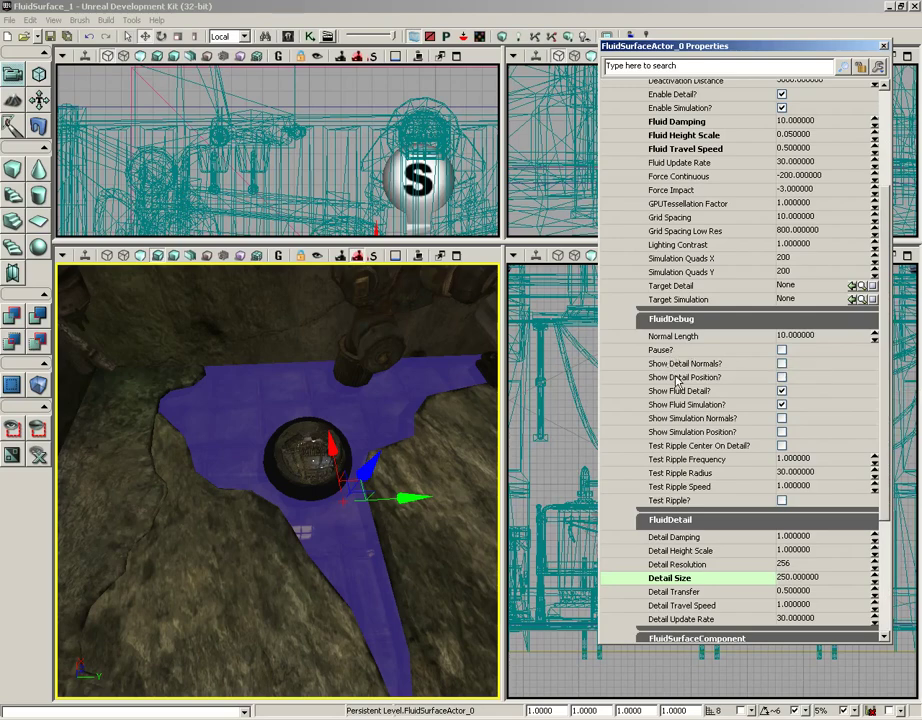
click(781, 364)
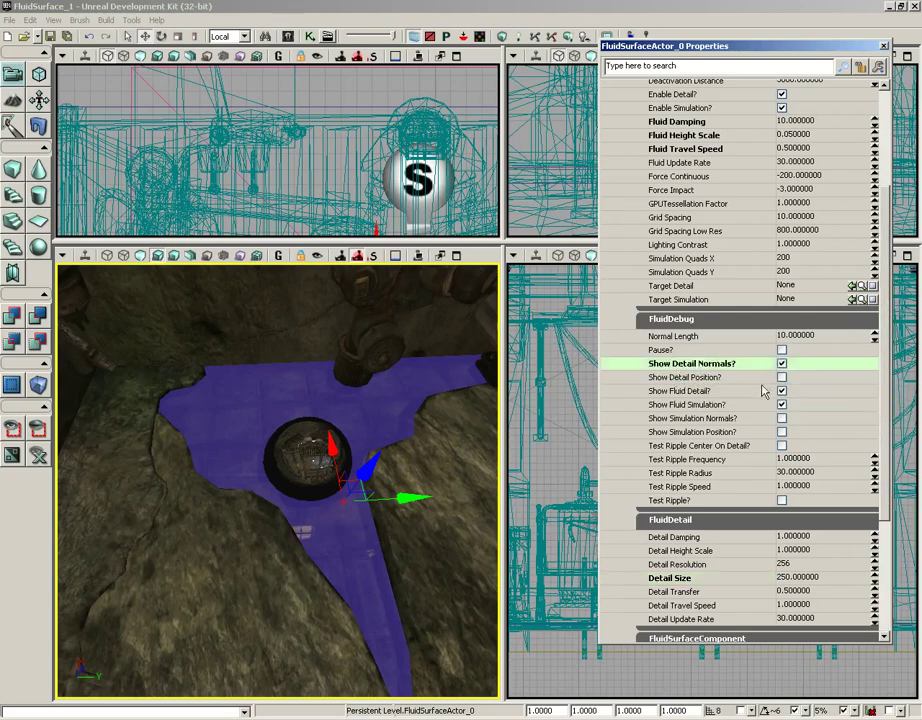
click(885, 47)
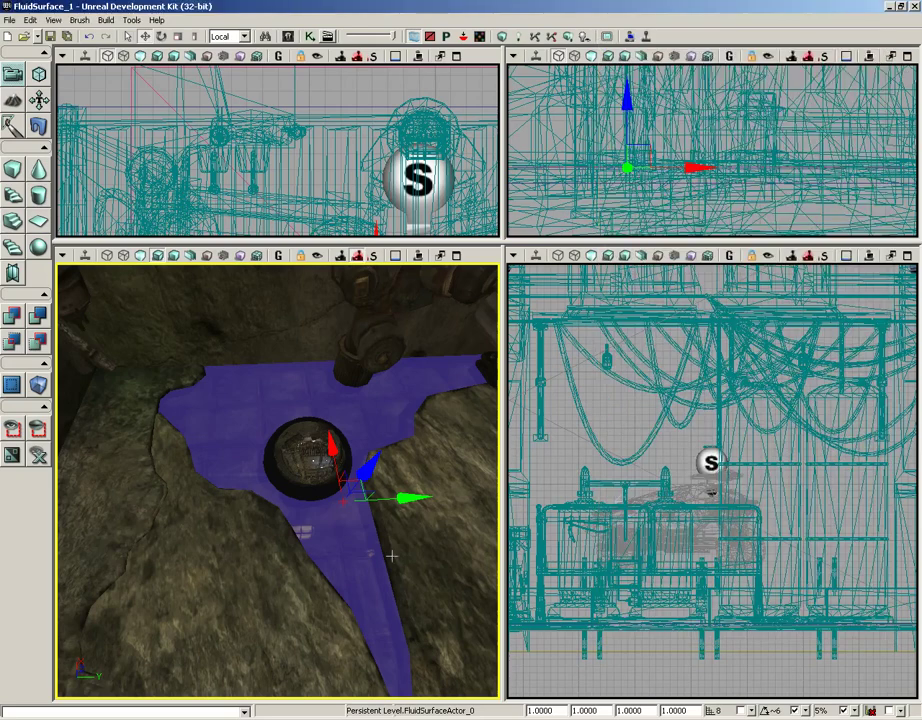
Step: Playtest from beside the pool, walking through the water and firing into it to examine the detail normals overlay, and exit
right_click(256, 265)
click(276, 628)
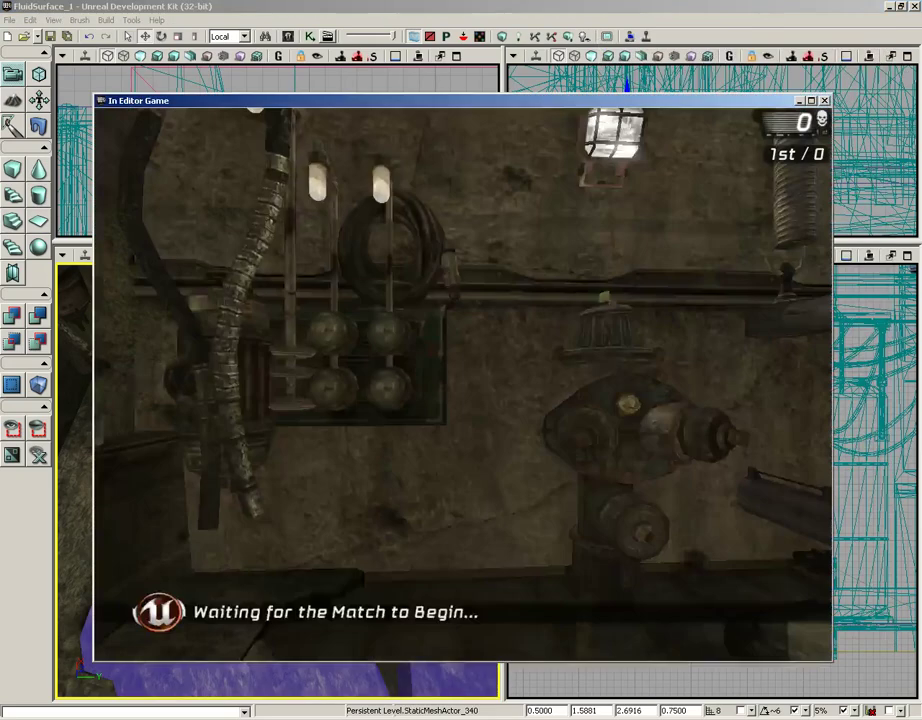
key(w)
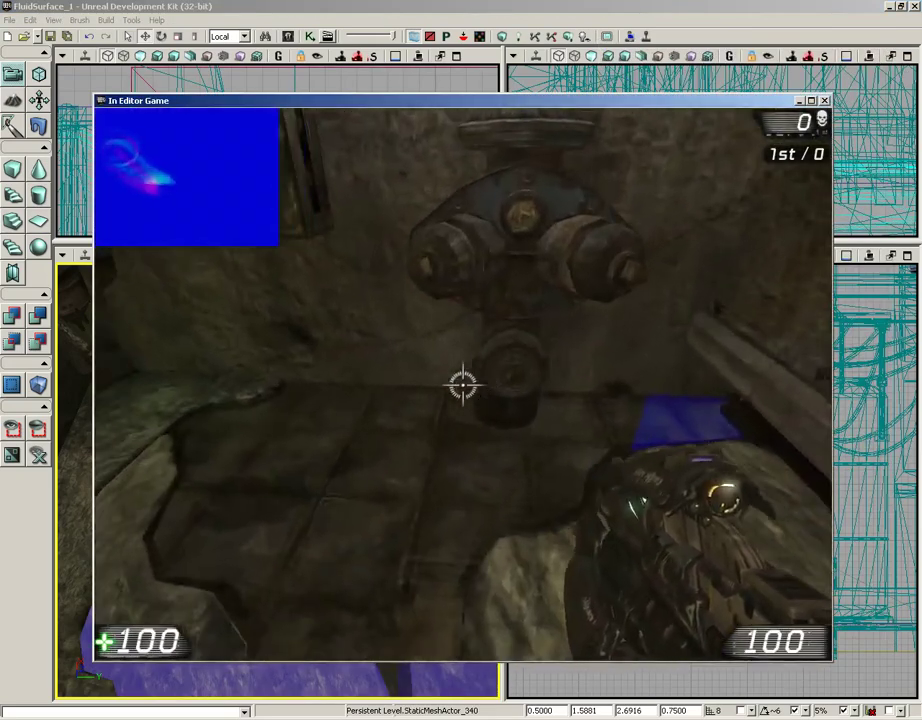
key(s)
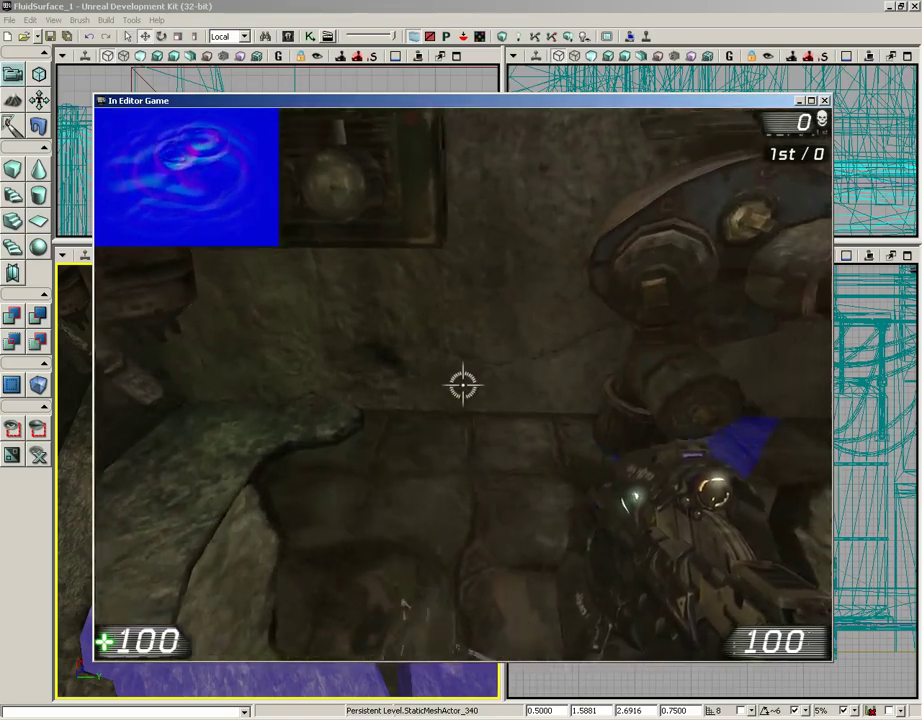
click(462, 384)
click(462, 384)
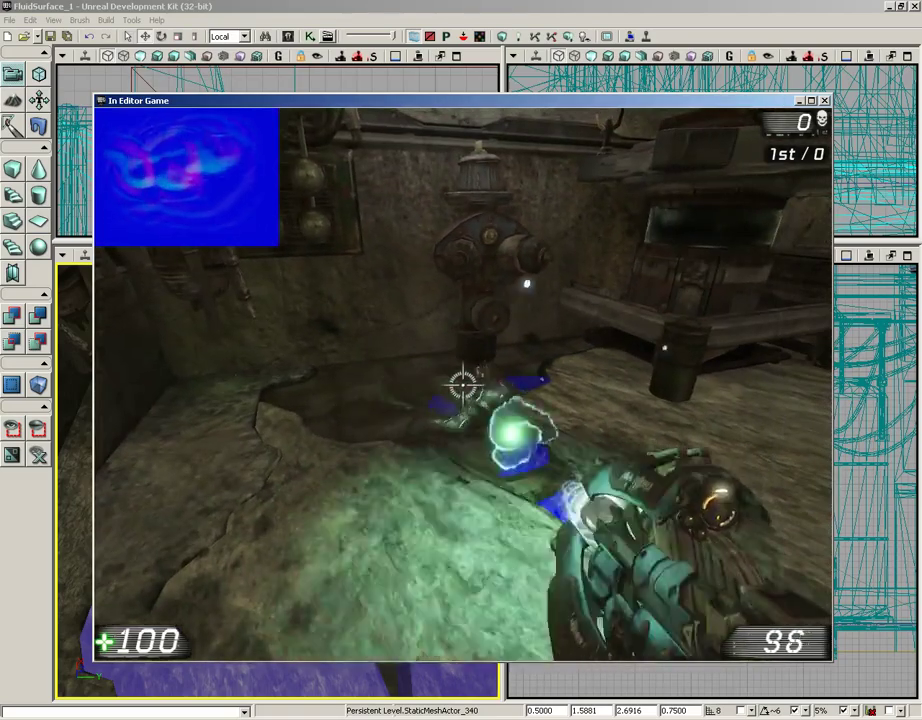
key(Escape)
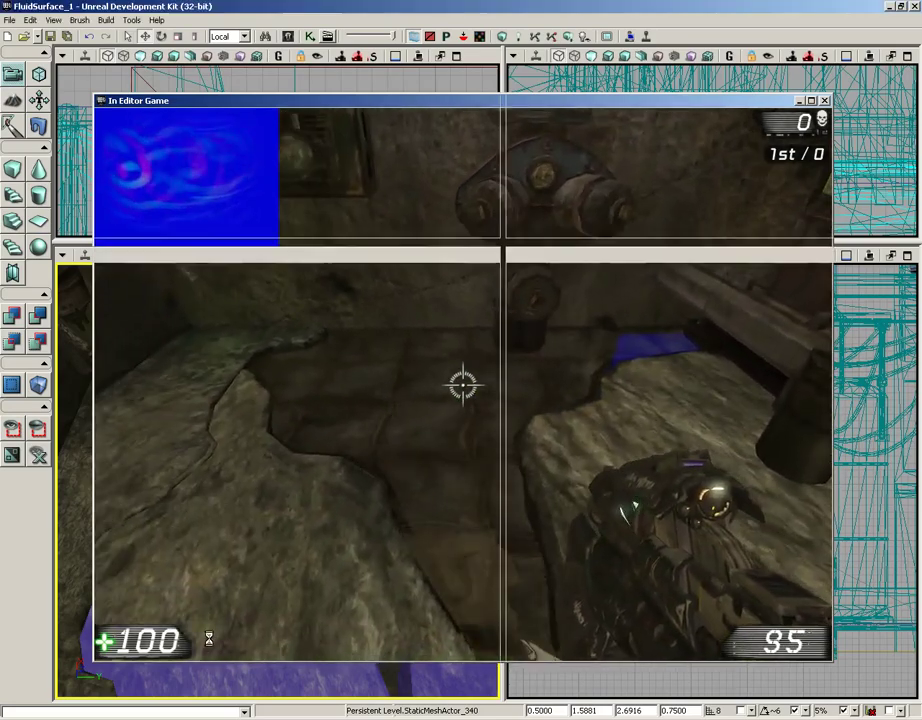
Step: Reopen the fluid surface actor's properties, disable Show Detail Normals under FluidDebug and close them
double_click(257, 420)
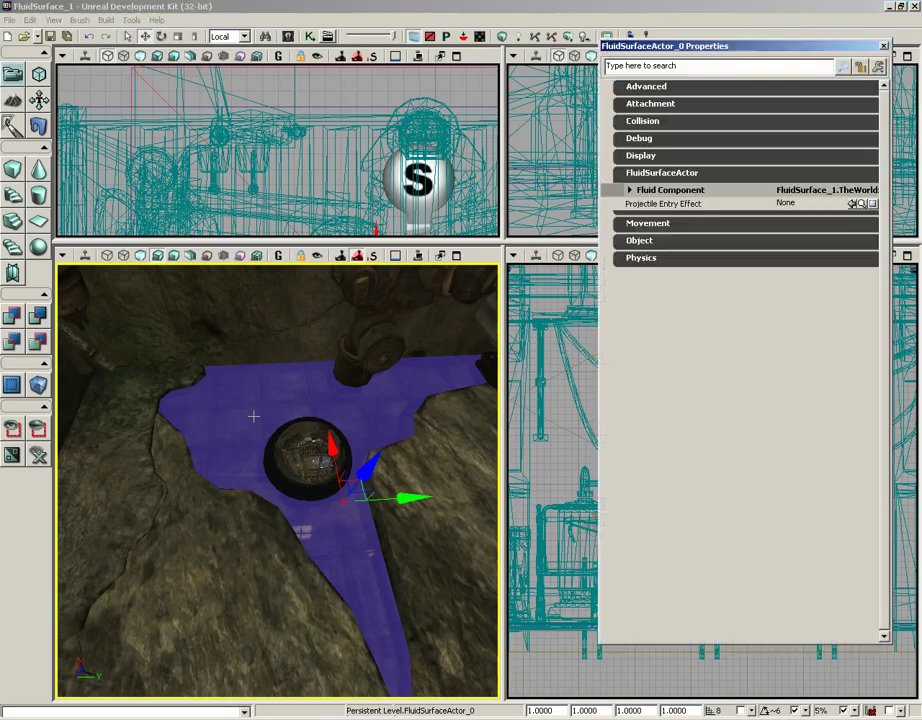
click(660, 190)
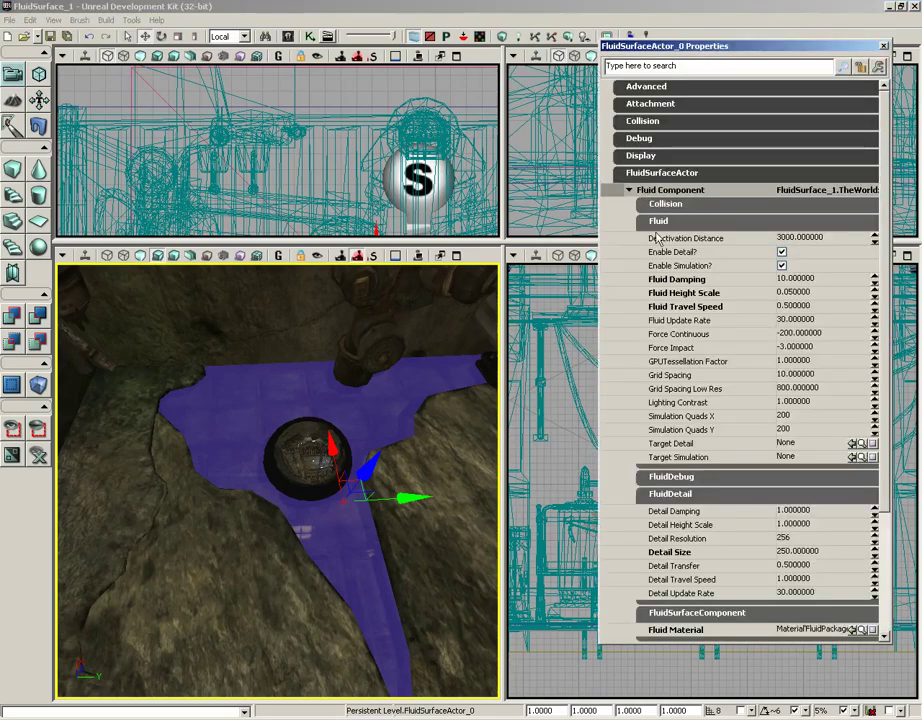
click(700, 479)
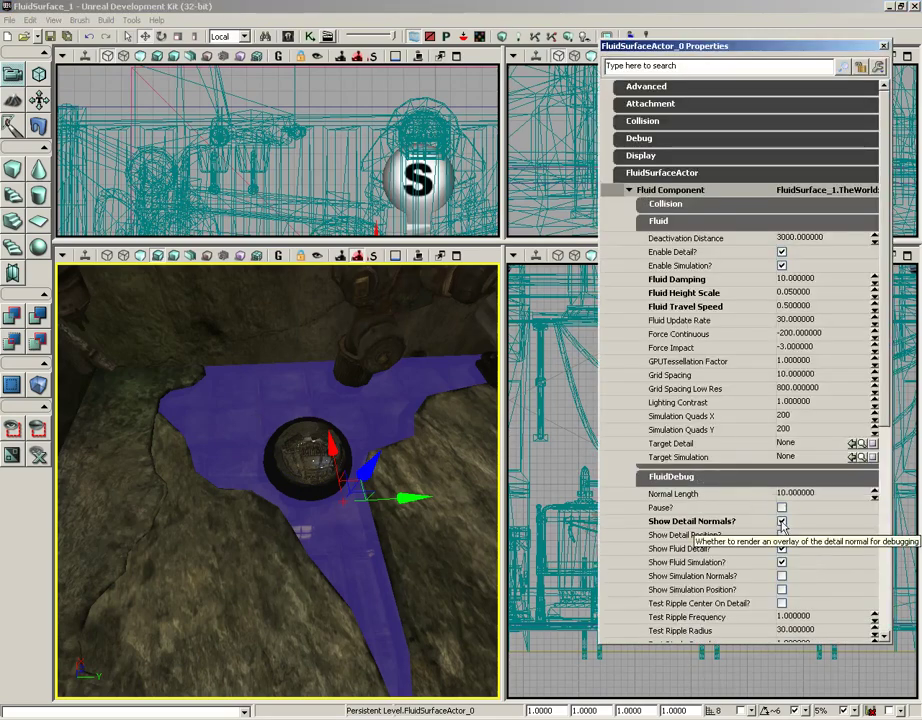
click(782, 521)
click(883, 46)
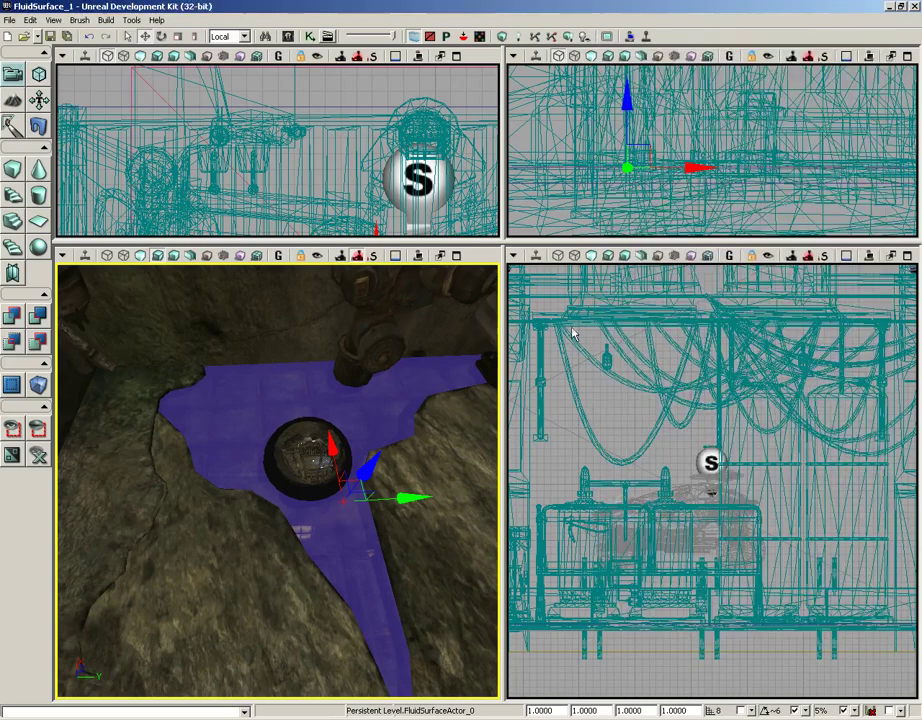
Step: Playtest from the rock beside the pool, walk through the water to examine its ripples, and exit
right_drag(168, 430, 215, 600)
click(240, 596)
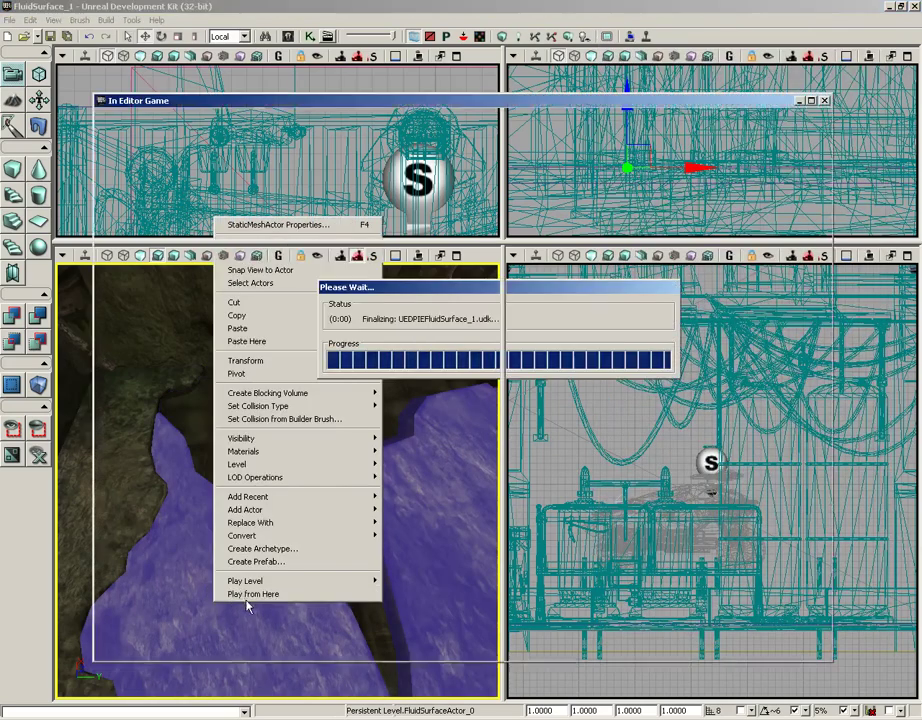
key(w)
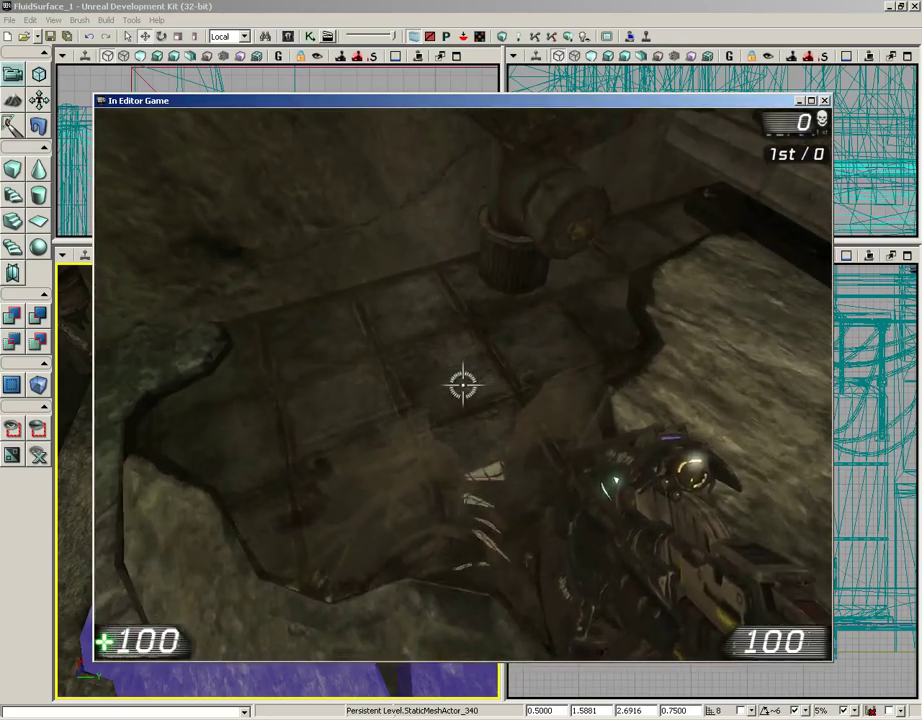
key(s)
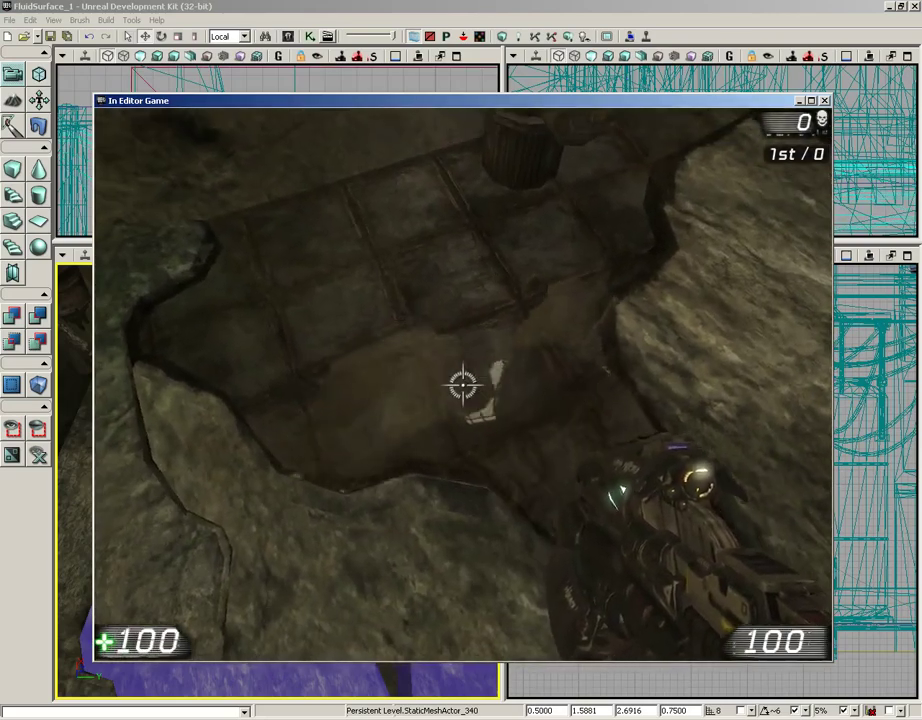
key(s)
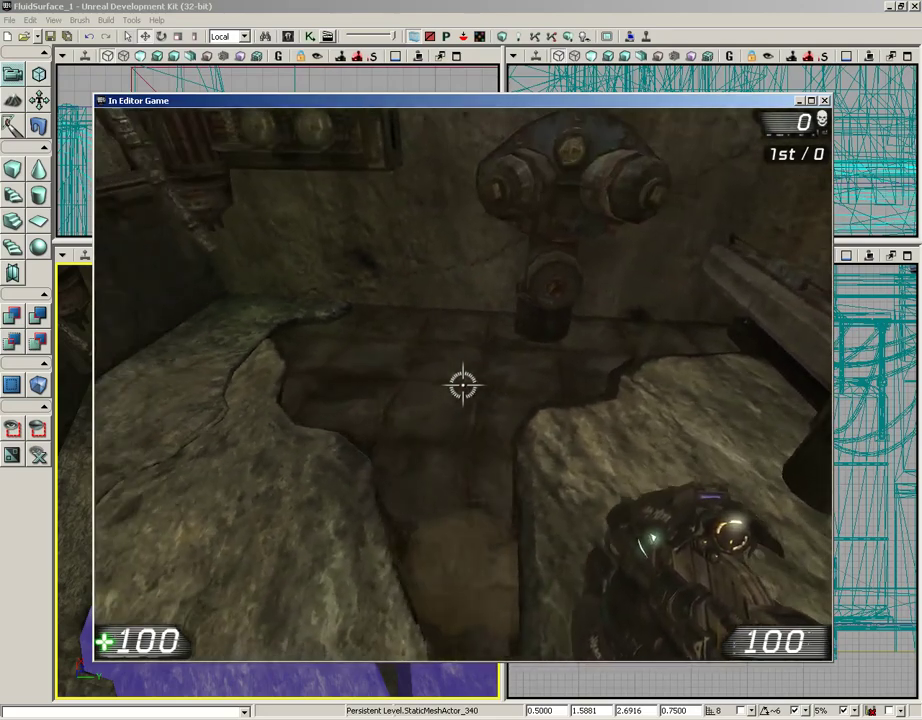
key(Escape)
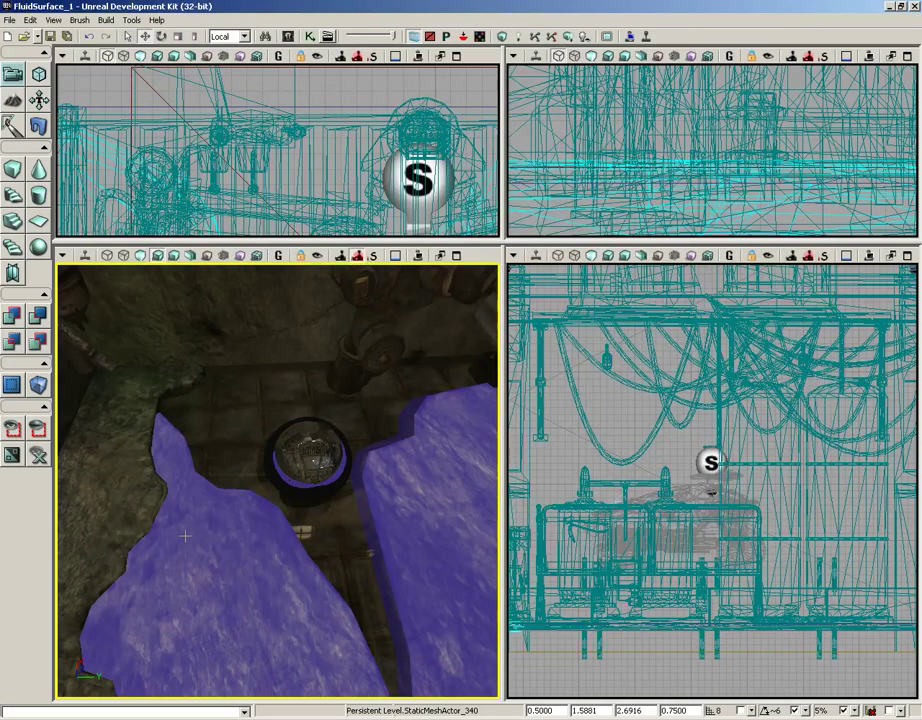
Step: Open the P_Water_Drips_Long_01 particle system from FluidPackage for editing
right_drag(320, 446, 342, 414)
right_drag(330, 366, 297, 371)
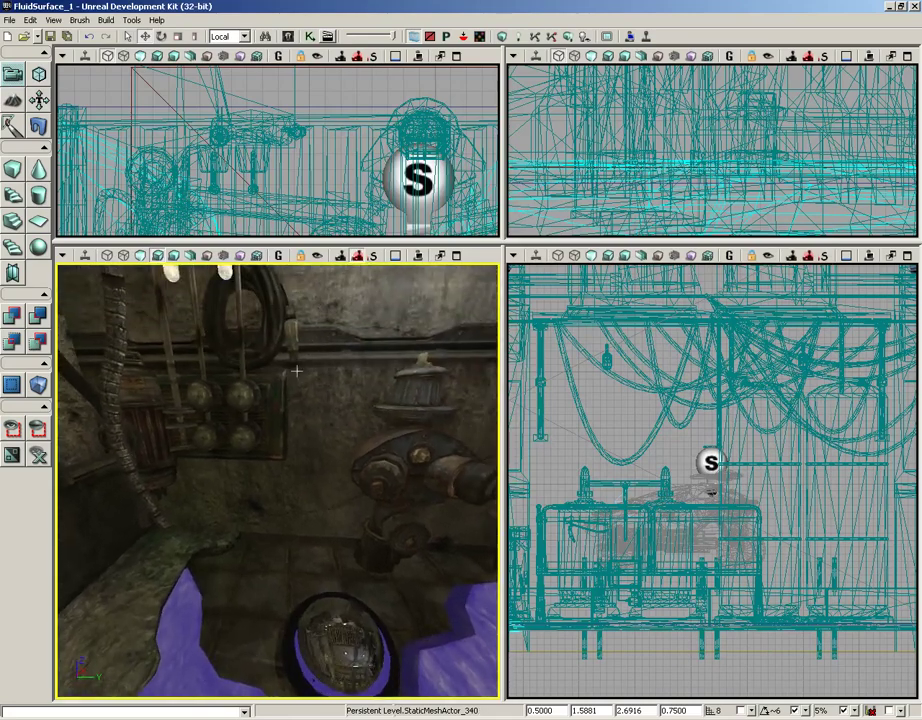
click(290, 37)
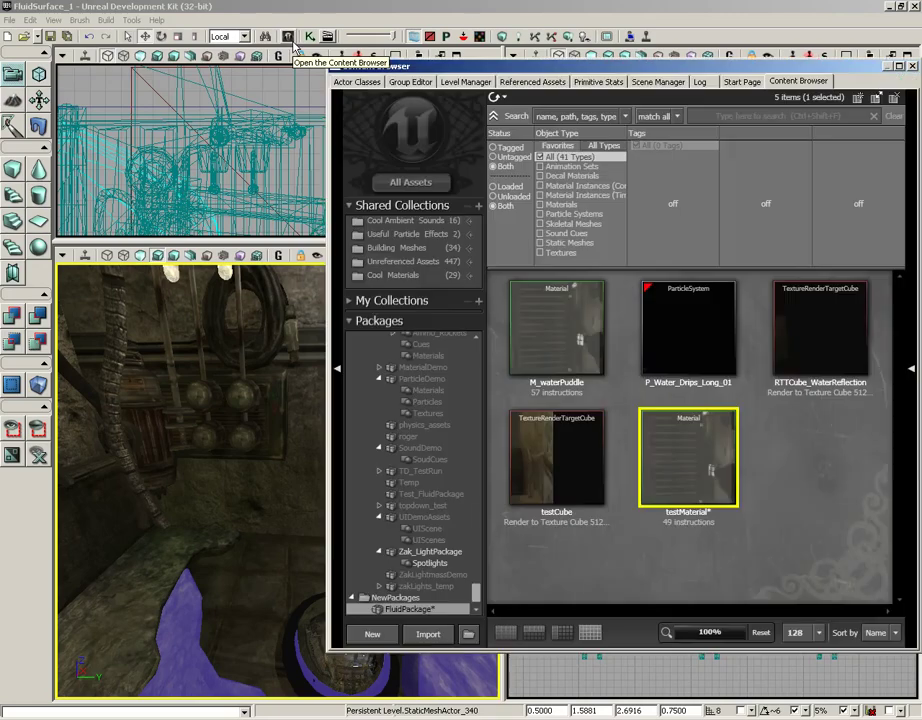
click(660, 335)
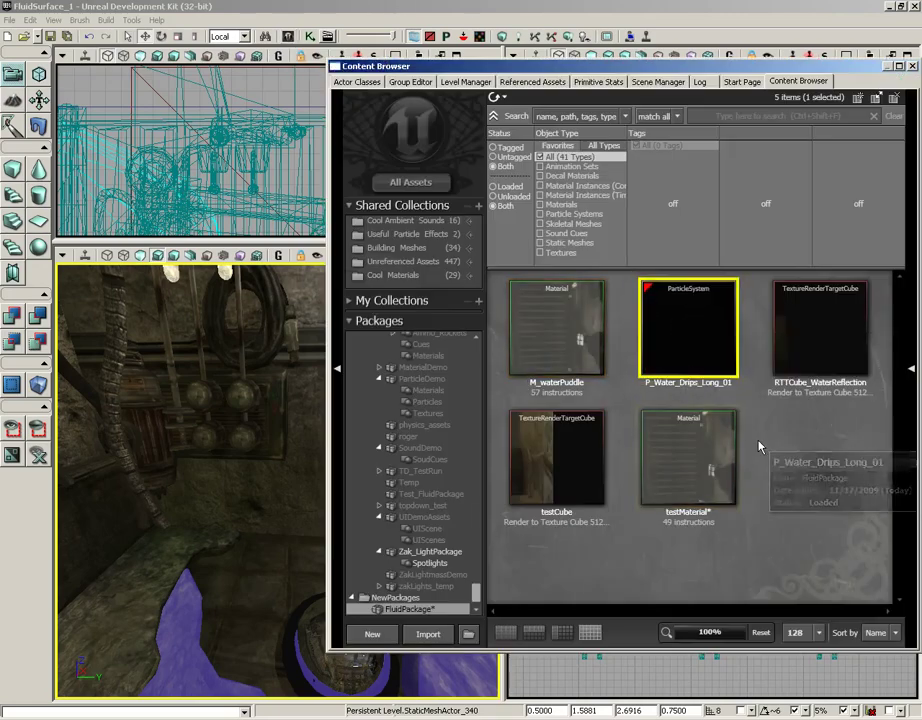
mouse_move(718, 376)
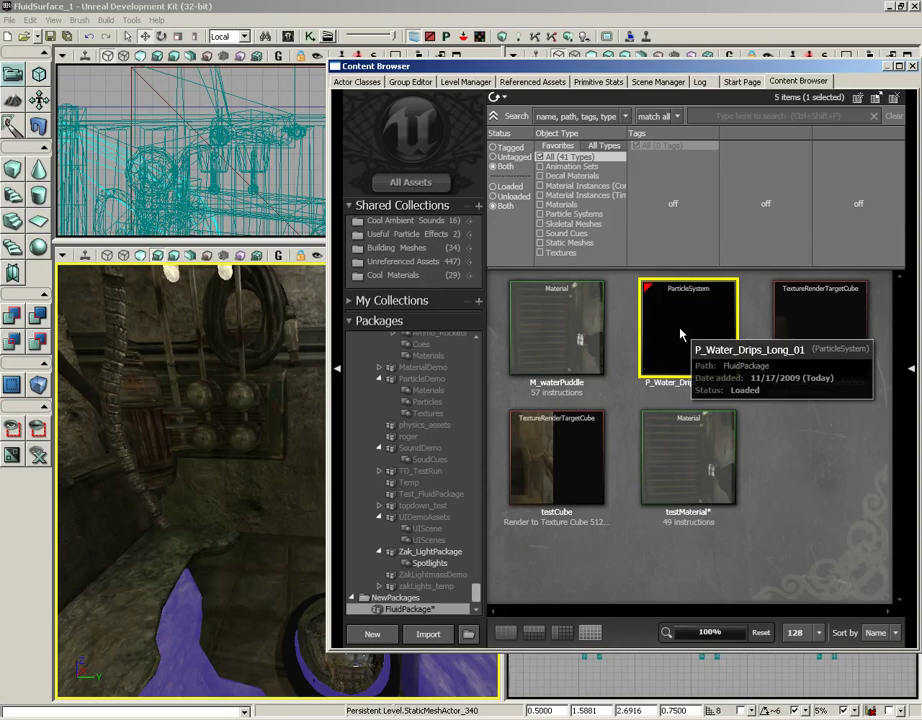
double_click(680, 335)
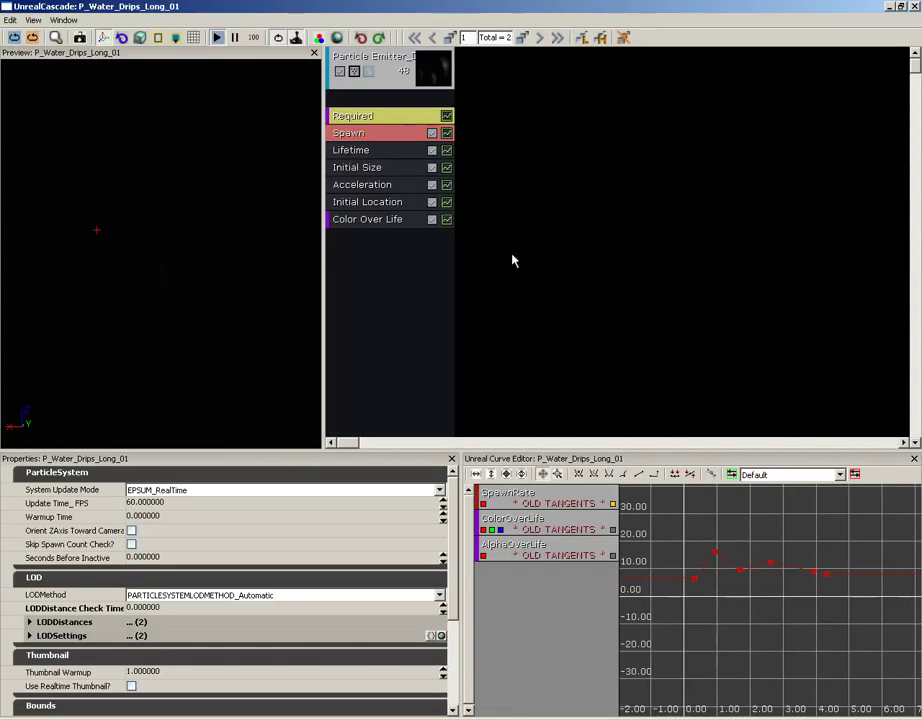
Step: Examine the constant Start Location distribution in the drip emitter's Initial Location module and view the particle preview
click(376, 208)
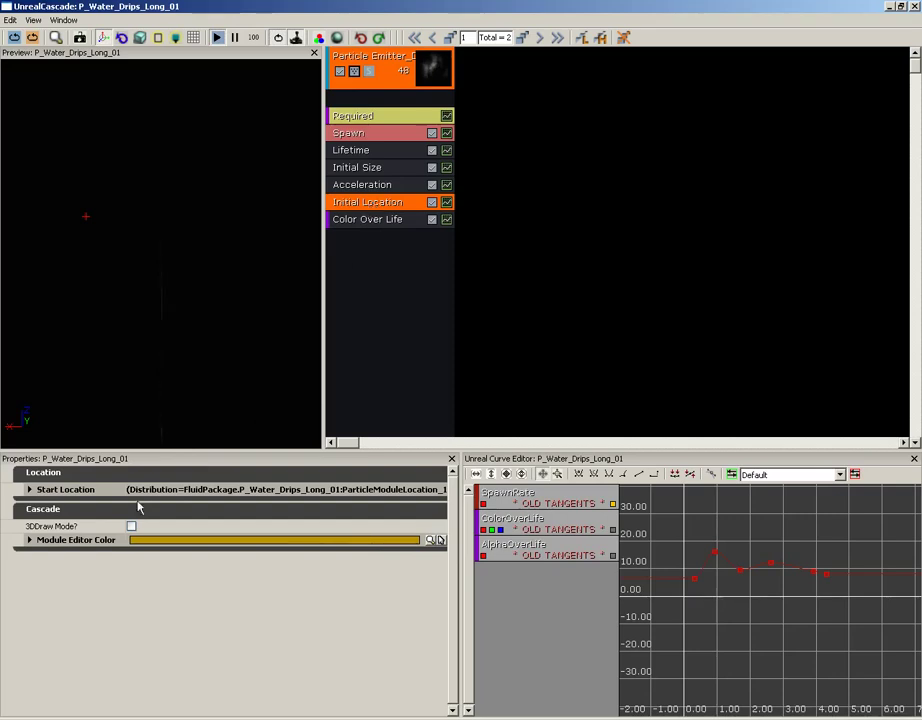
double_click(58, 490)
click(110, 524)
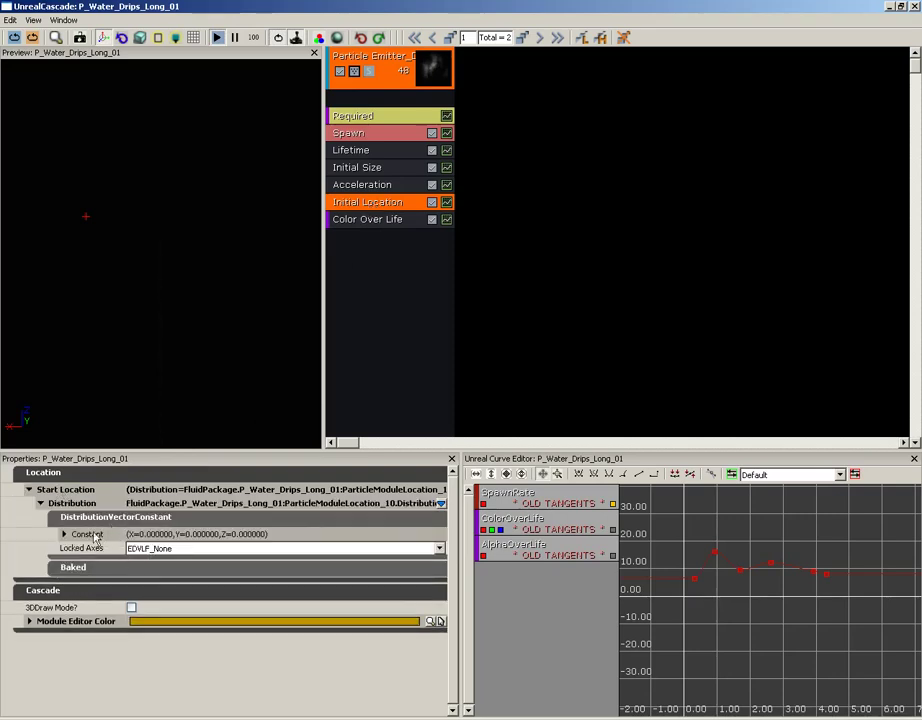
click(68, 534)
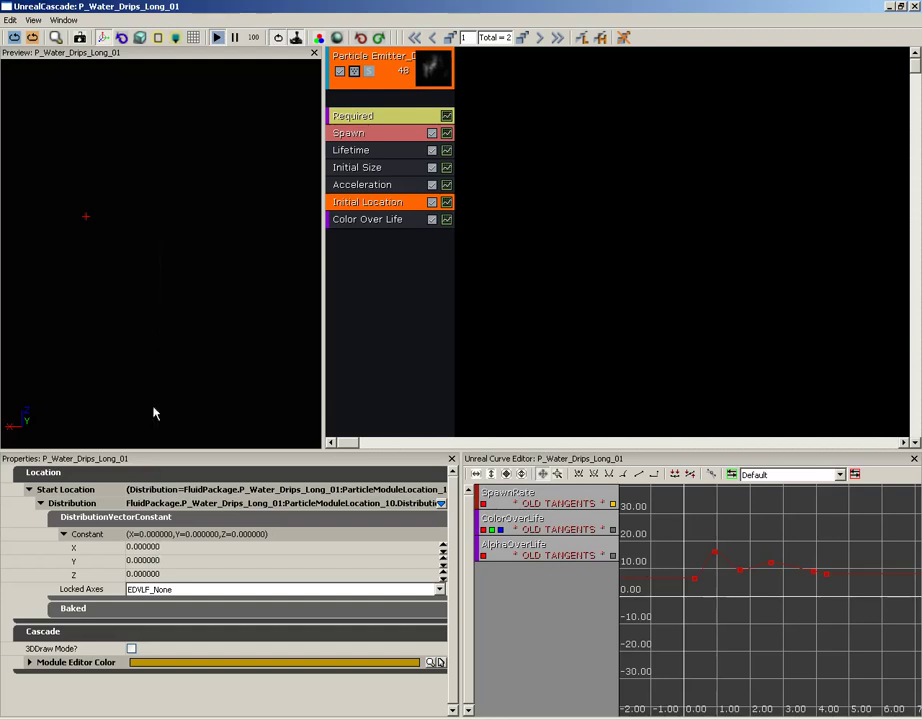
mouse_move(186, 241)
mouse_down()
mouse_move(193, 327)
mouse_move(189, 257)
mouse_up()
Step: Examine the Rate Scale distribution constant in the drip emitter's Spawn module and close the particle editor
click(358, 137)
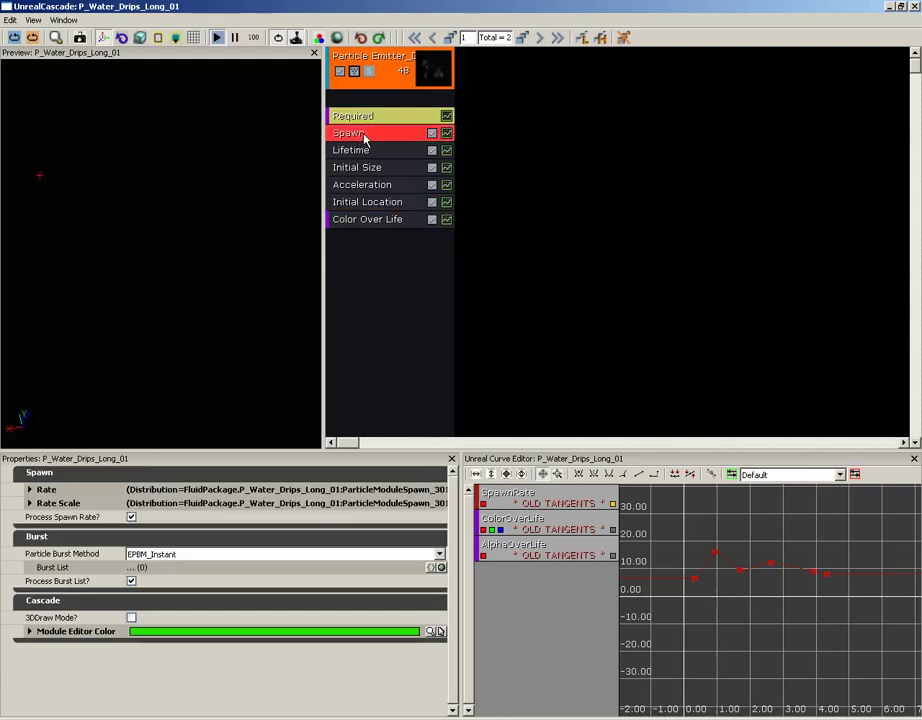
click(68, 502)
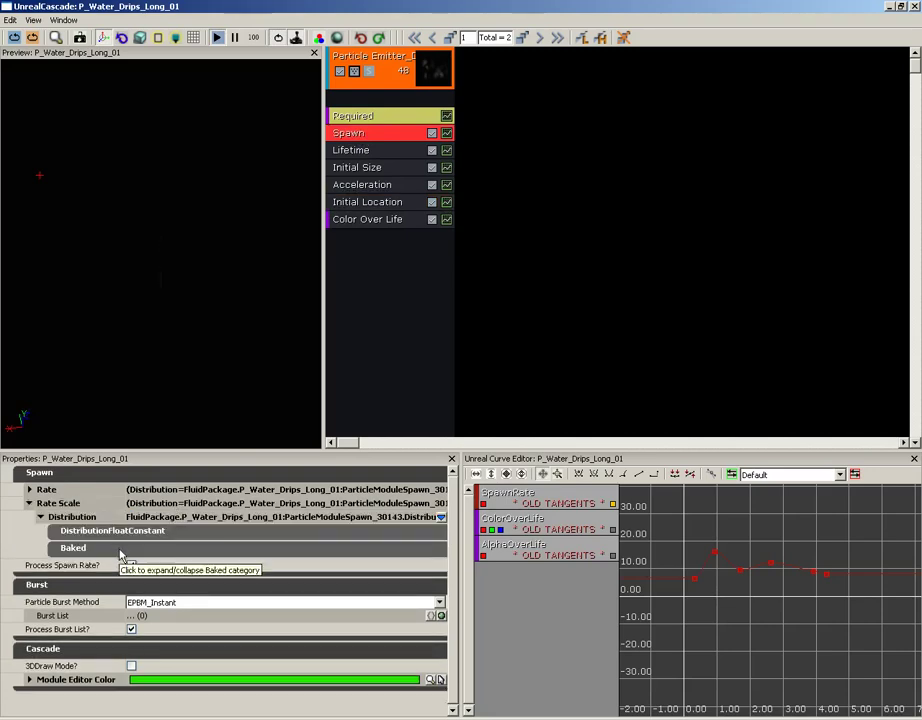
click(89, 535)
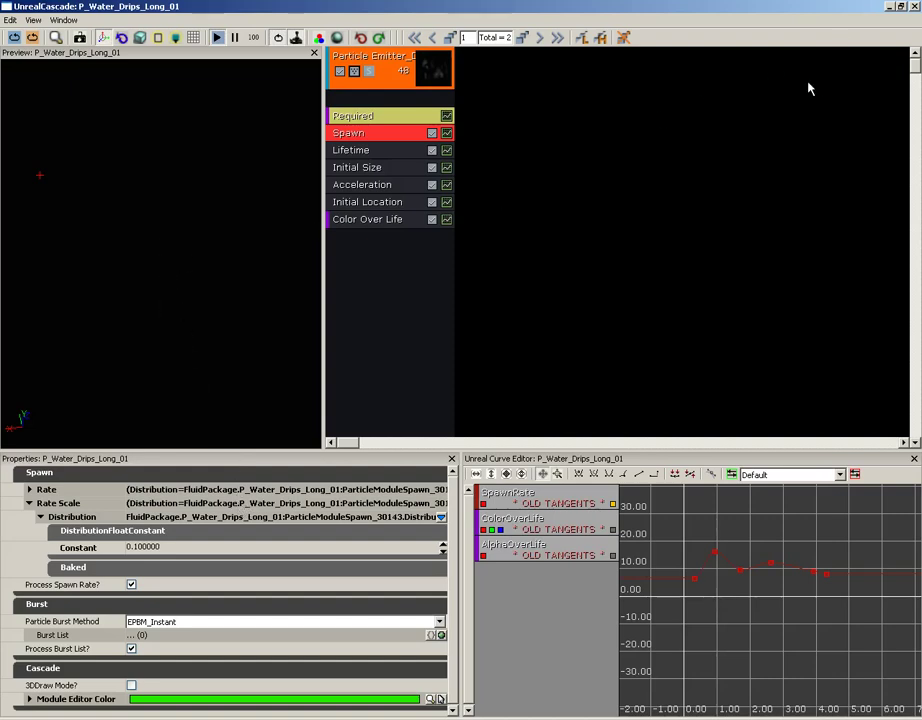
click(915, 7)
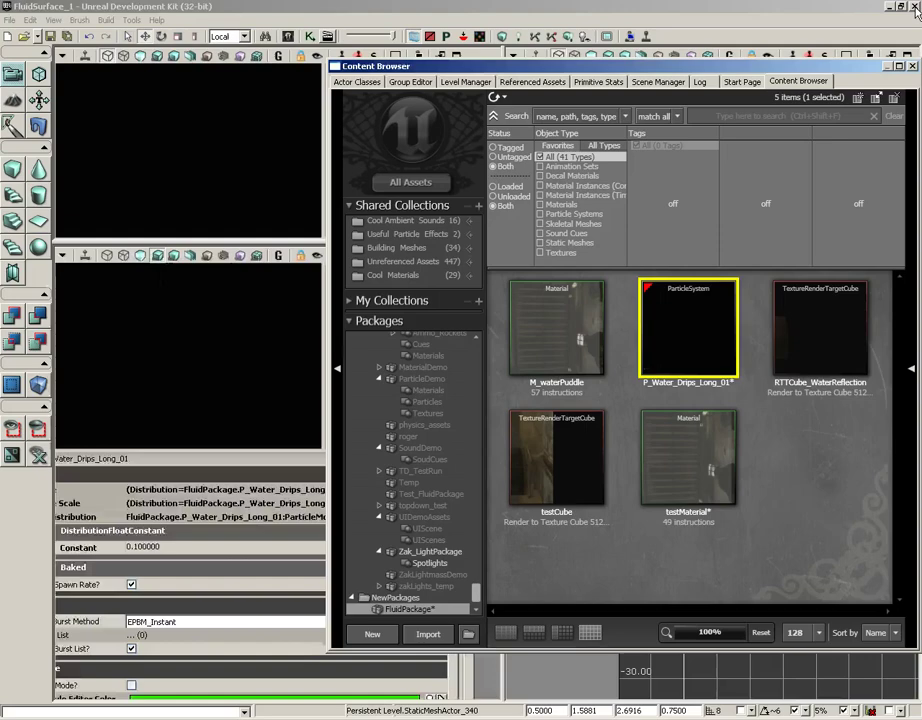
Step: Place the P_Water_Drips_Long_01 particle system in the level above the pool and close the Content Browser
drag(341, 424, 310, 422)
click(911, 66)
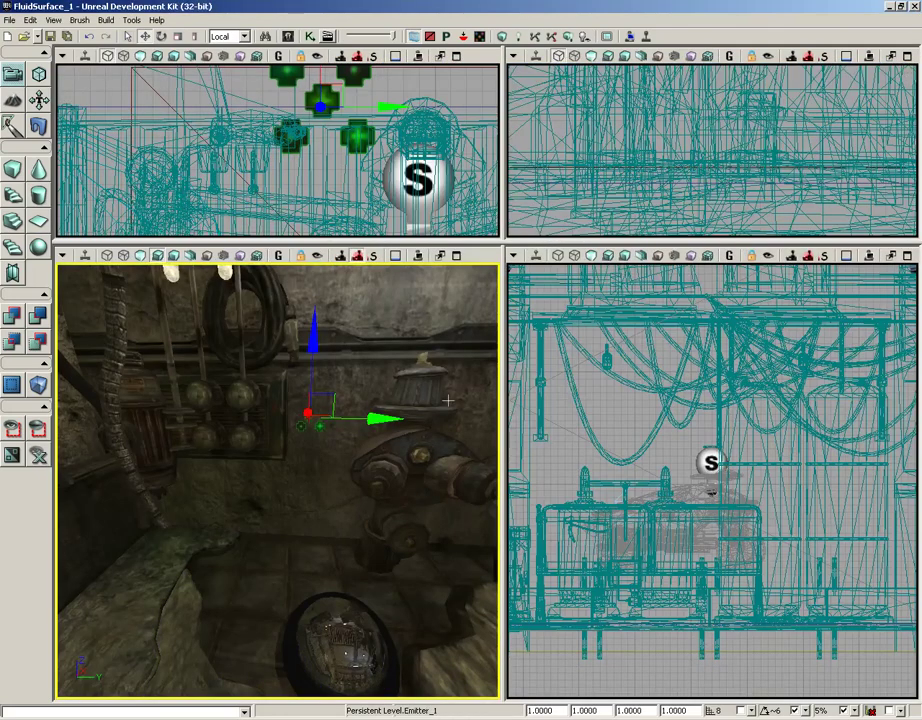
drag(417, 391, 276, 320)
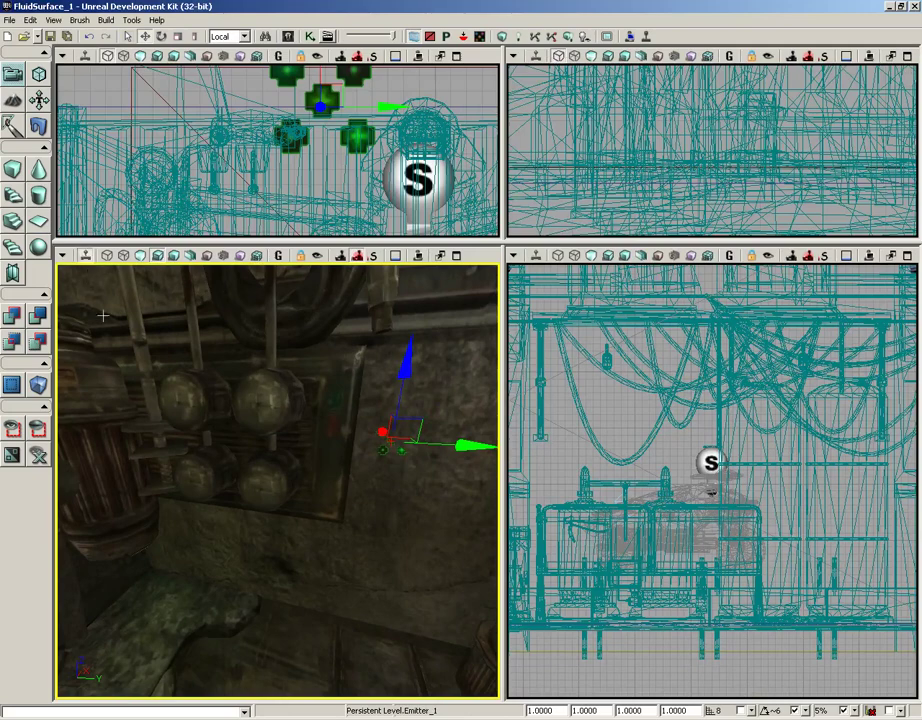
mouse_move(166, 378)
mouse_down()
mouse_move(193, 364)
mouse_move(213, 379)
mouse_move(243, 381)
mouse_up()
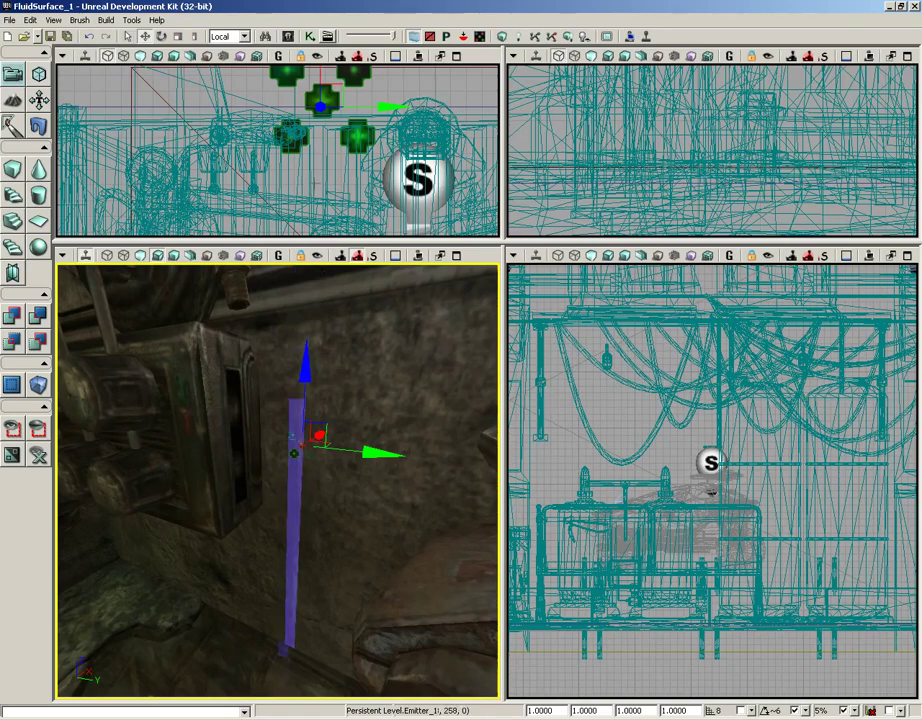
Step: Reposition the drip emitter in the top view, bringing it closer to the hanging cable beside the electrical box
click(322, 170)
scroll(277, 173, up, 6)
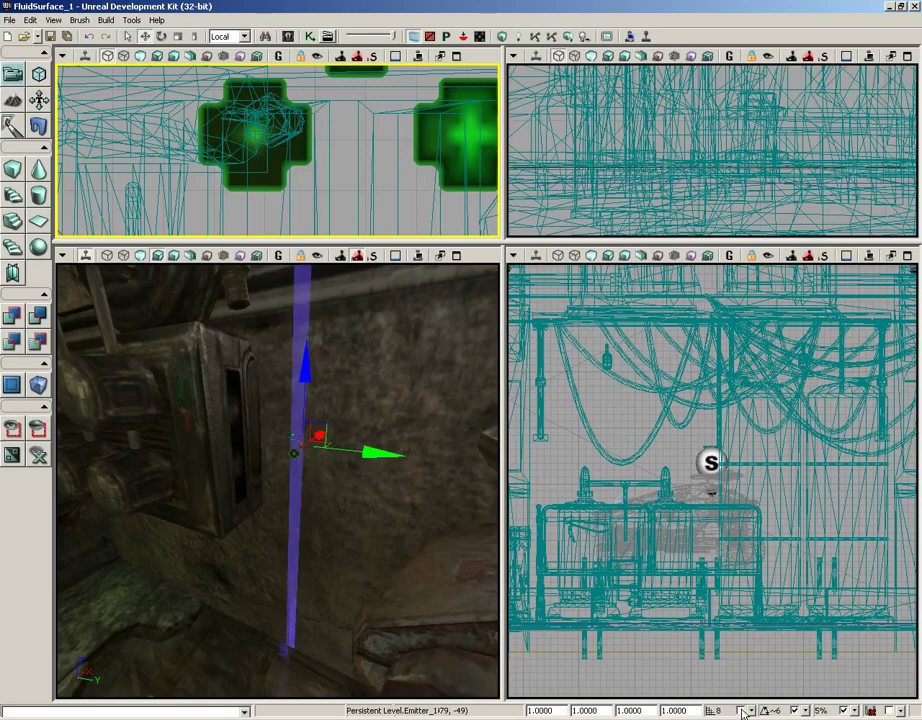
right_drag(364, 160, 364, 202)
scroll(364, 202, down, 1)
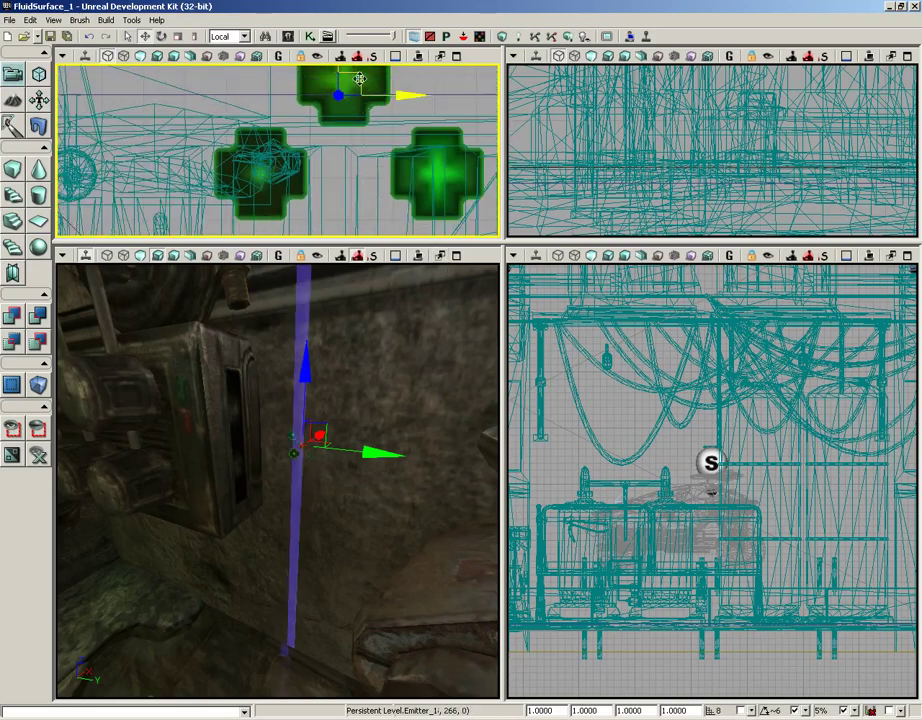
drag(360, 78, 297, 144)
Step: Nudge the drip emitter about 2 units along its Y axis to sit beneath the hanging cable's end, and deselect it
drag(356, 366, 342, 367)
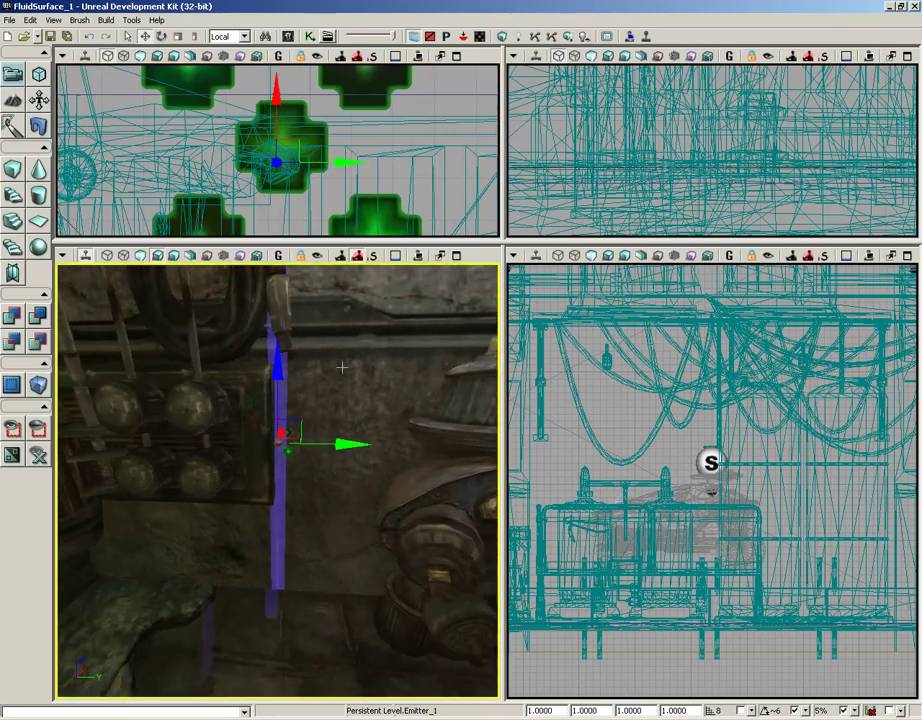
drag(339, 441, 344, 442)
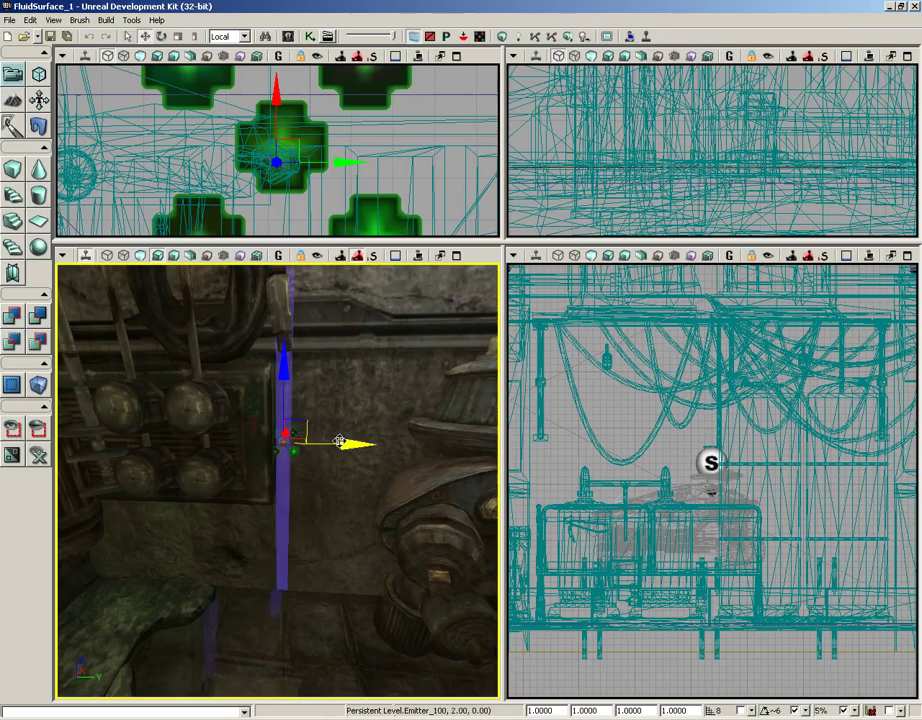
click(282, 400)
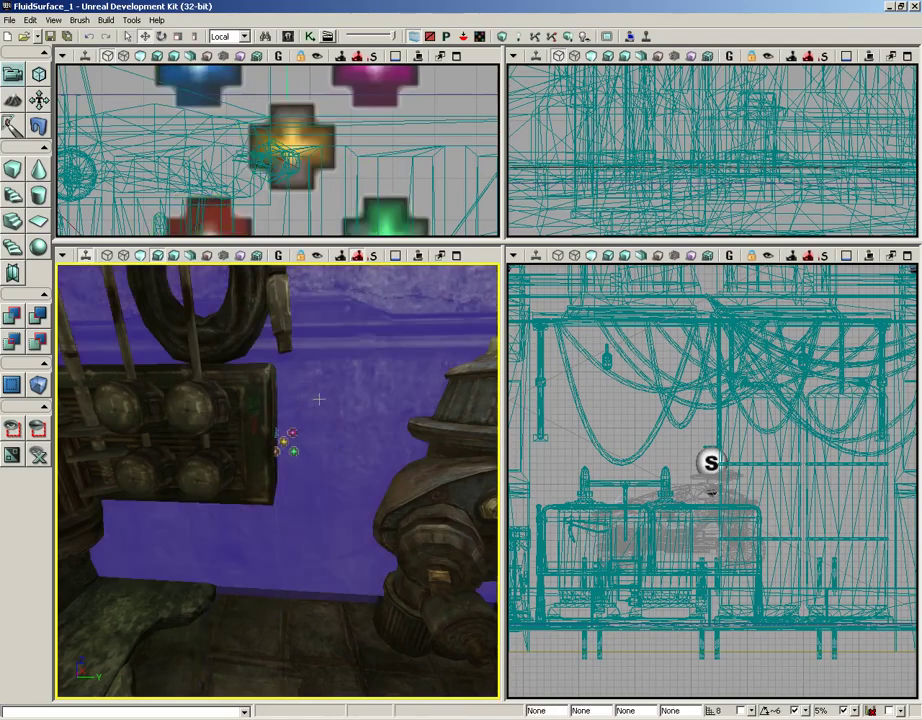
click(287, 437)
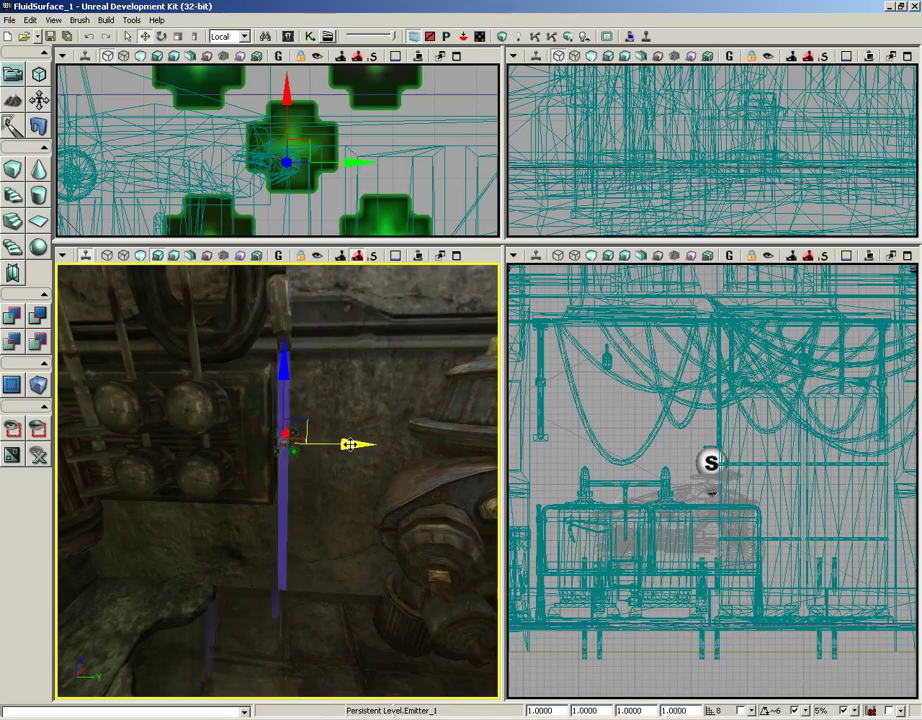
right_drag(350, 411, 314, 333)
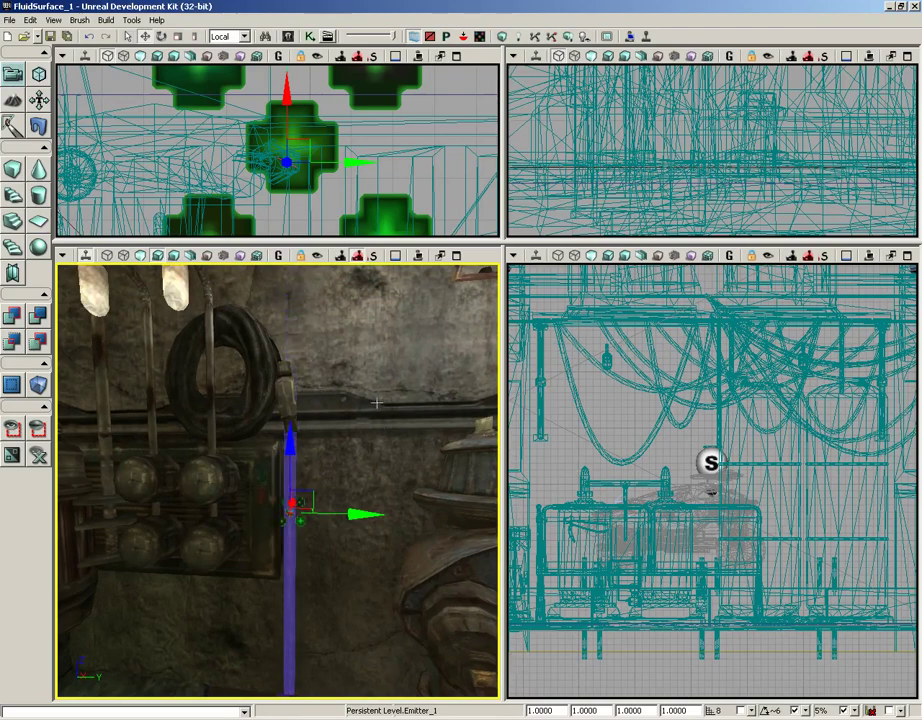
right_drag(376, 403, 309, 519)
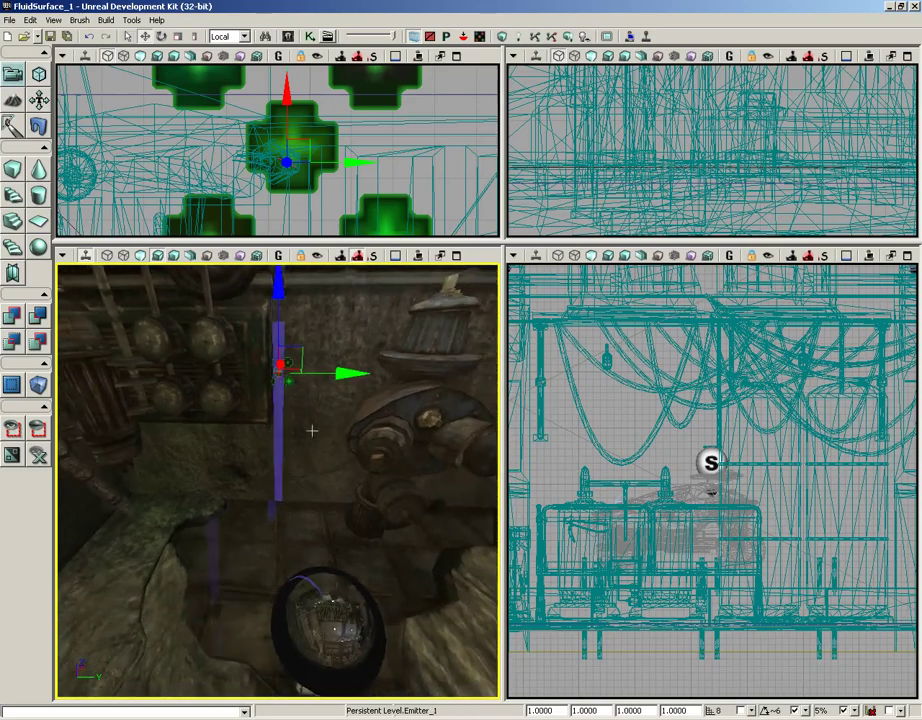
click(459, 108)
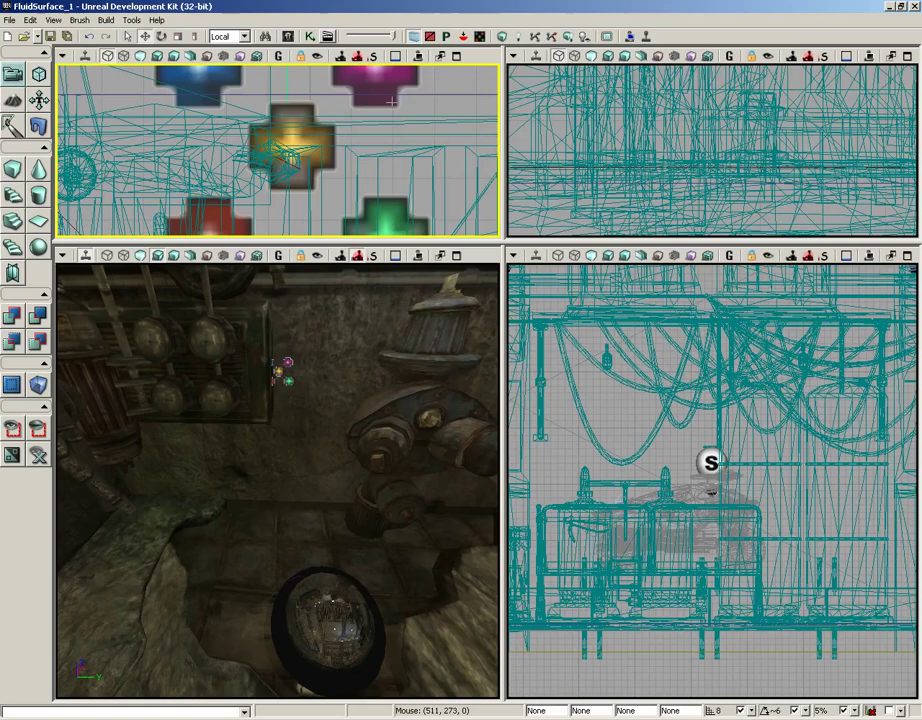
Step: Add a FluidInfluenceActor from the actor classes onto the pool surface below the drip emitter and open its properties
click(290, 38)
click(352, 90)
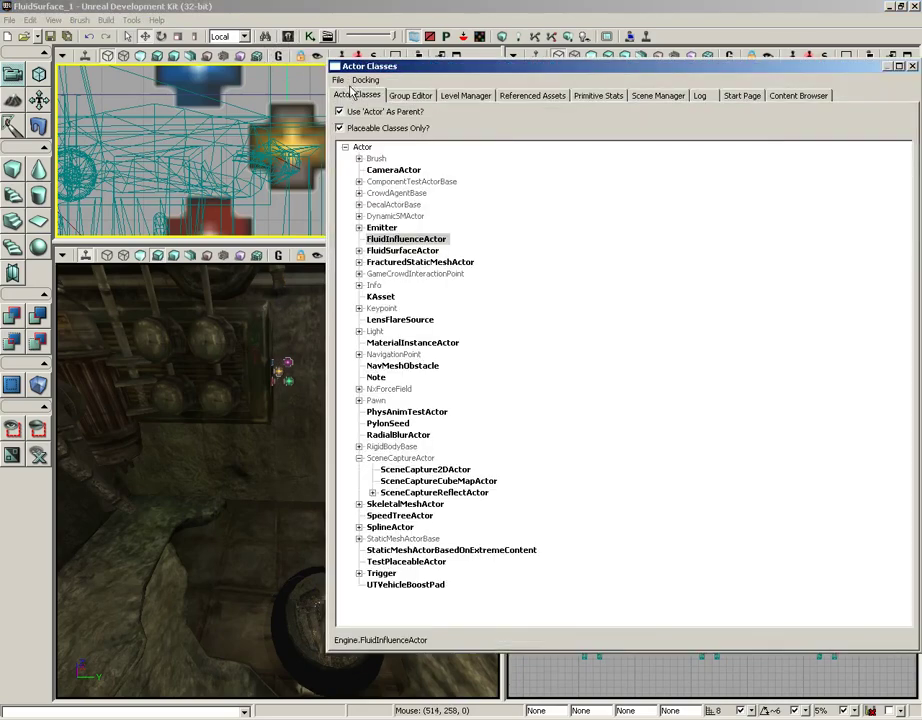
click(390, 240)
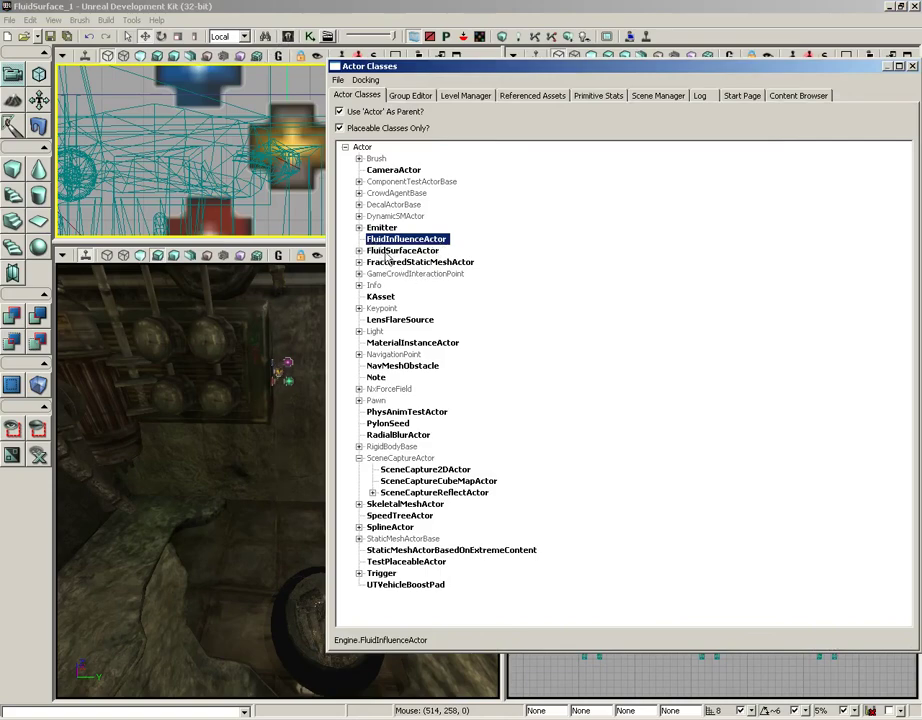
click(912, 67)
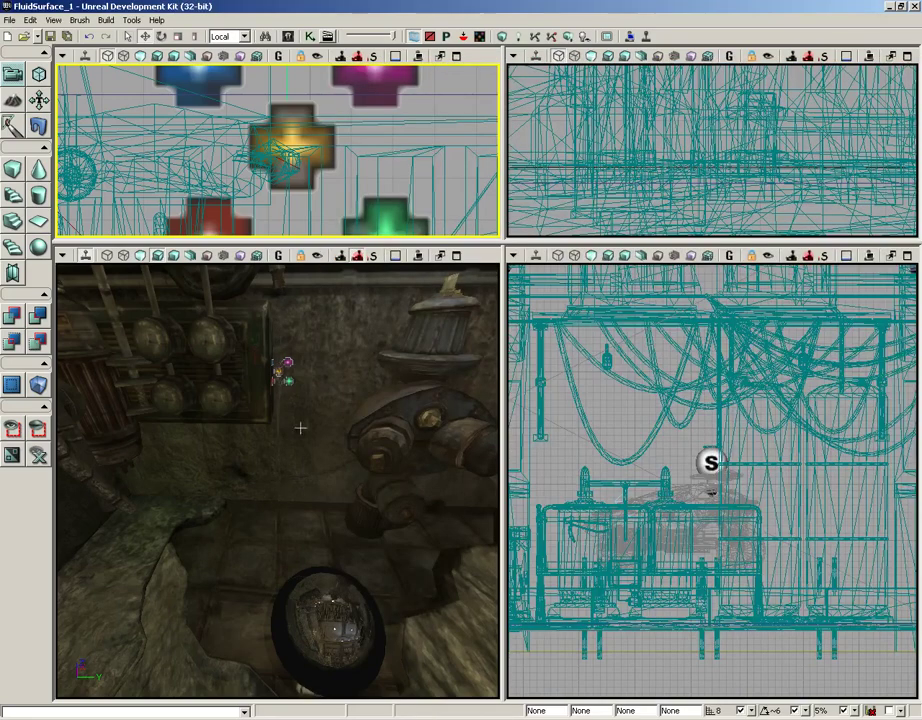
right_click(257, 537)
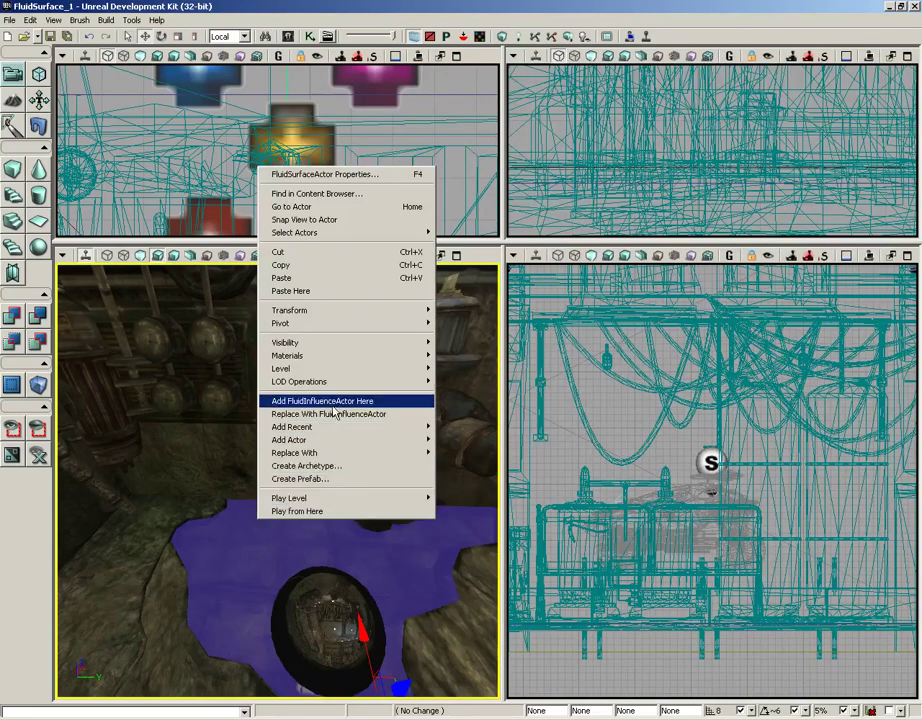
click(298, 401)
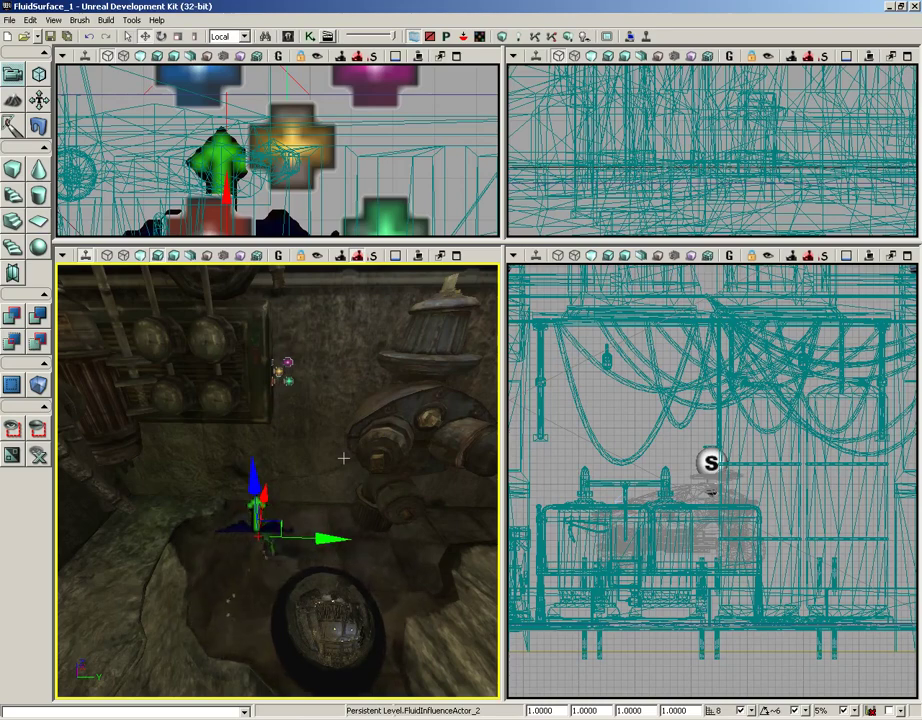
key(F4)
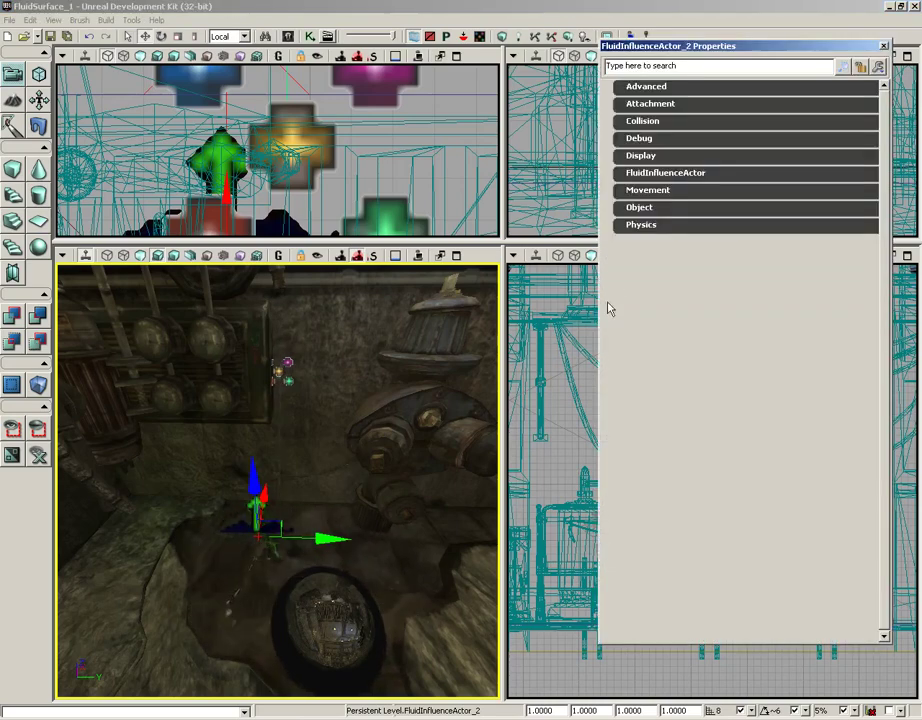
Step: Set the FluidInfluenceActor's Influence Type to Fluid_Raindrops in its Influence Component settings
click(650, 175)
click(630, 190)
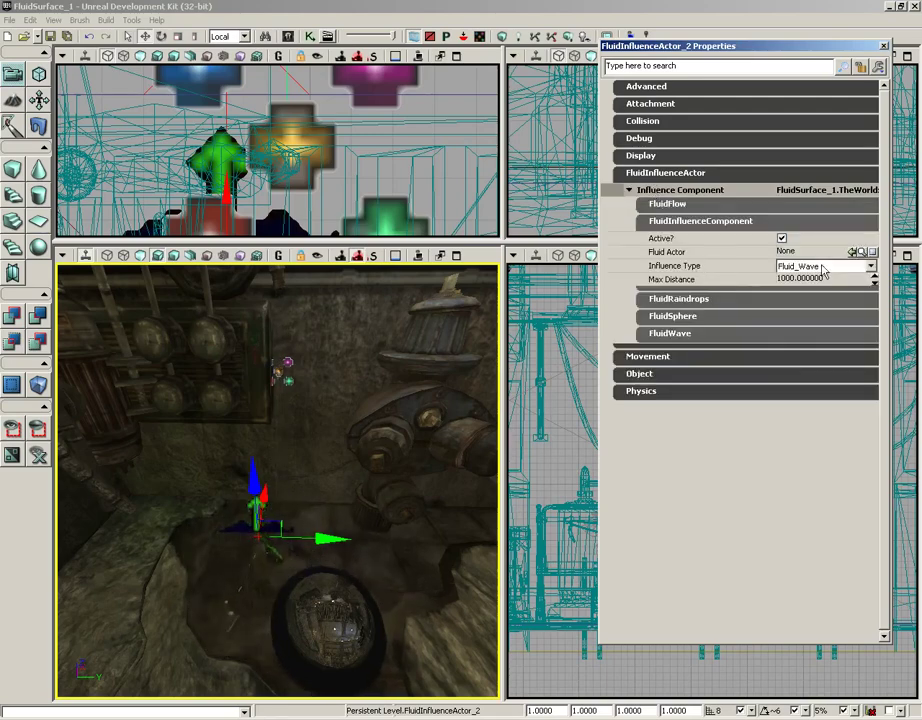
click(828, 267)
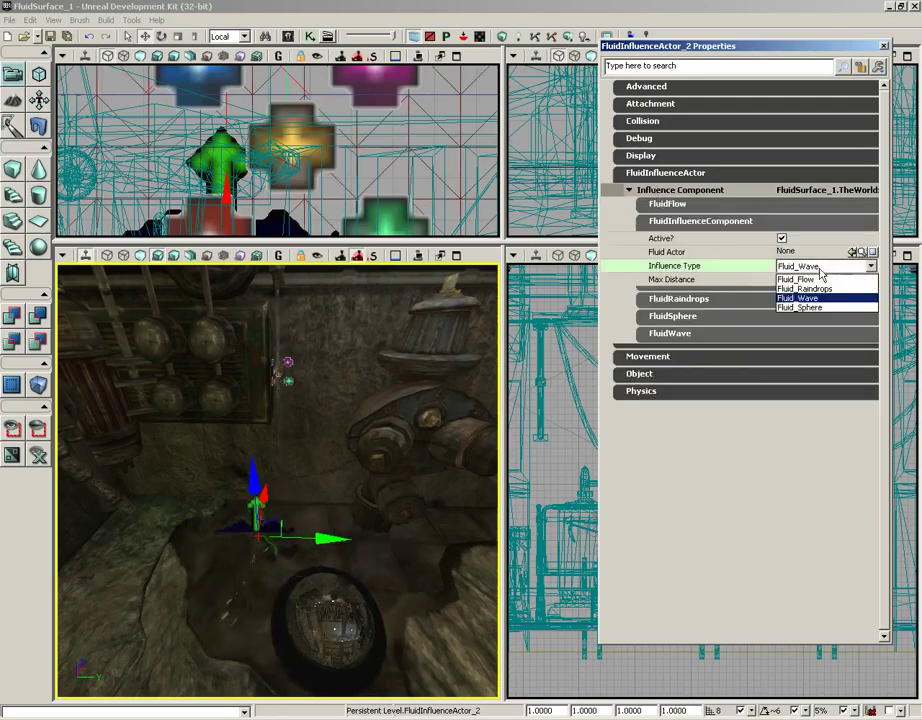
click(805, 288)
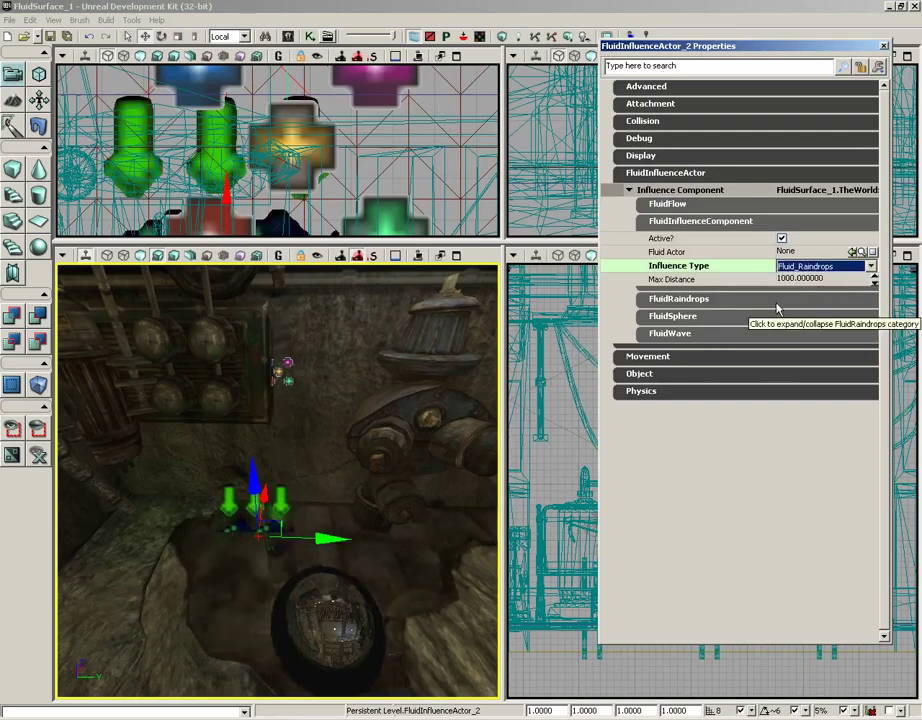
Step: Set the Raindrop Area Radius to 8 and turn off Raindrop Fill Entire Fluid for the influence actor
click(662, 300)
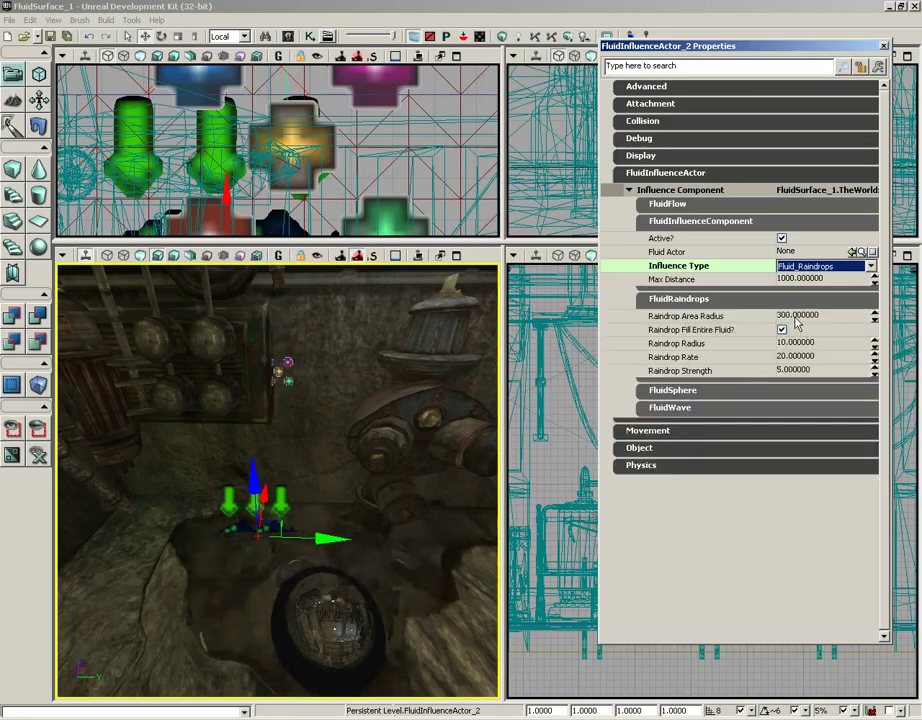
click(856, 316)
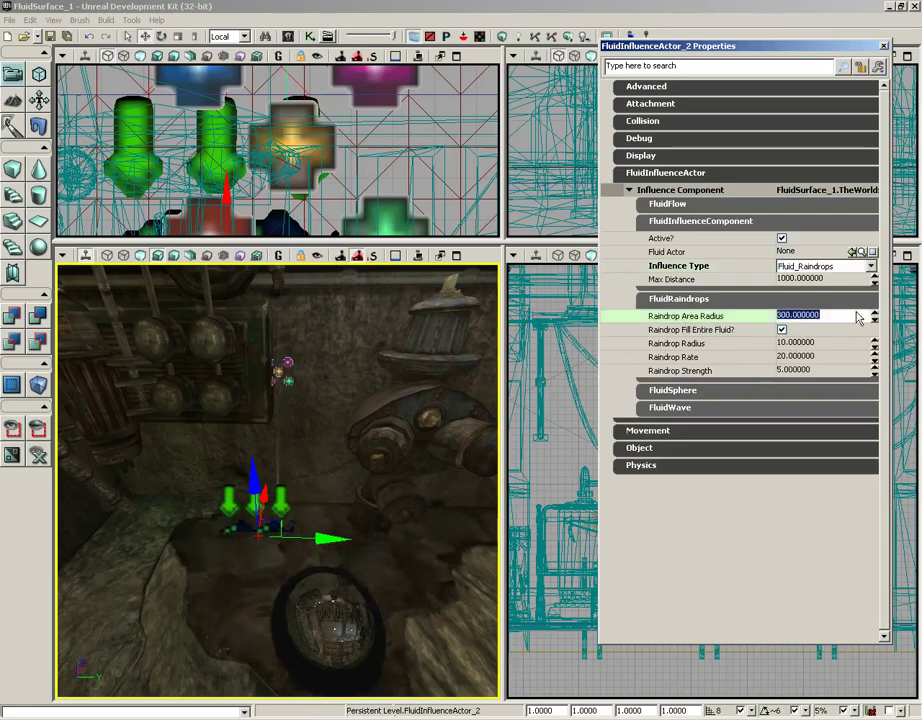
text(8)
key(Return)
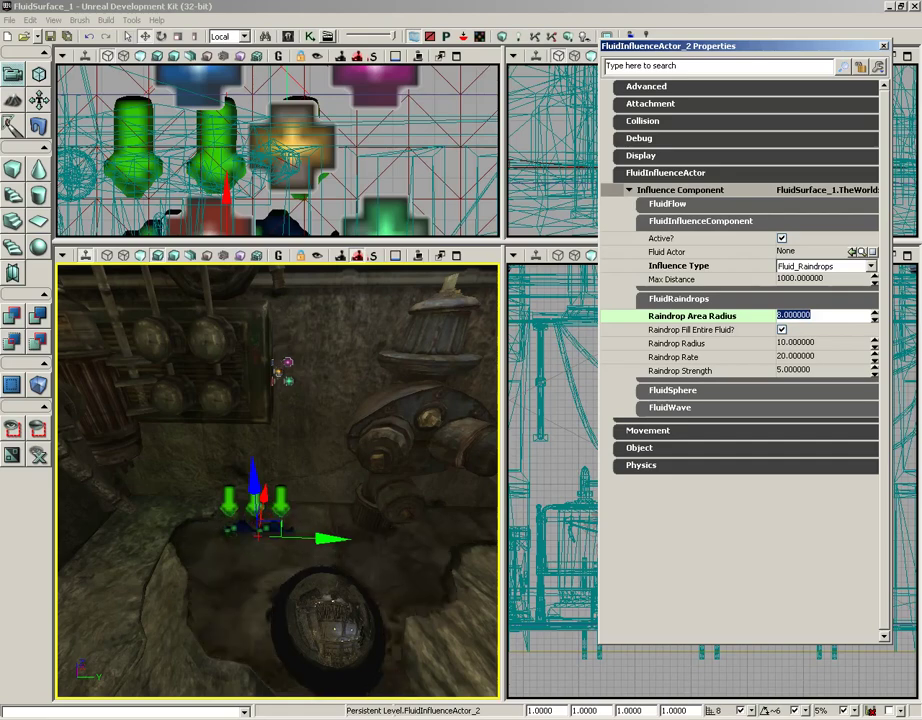
click(782, 330)
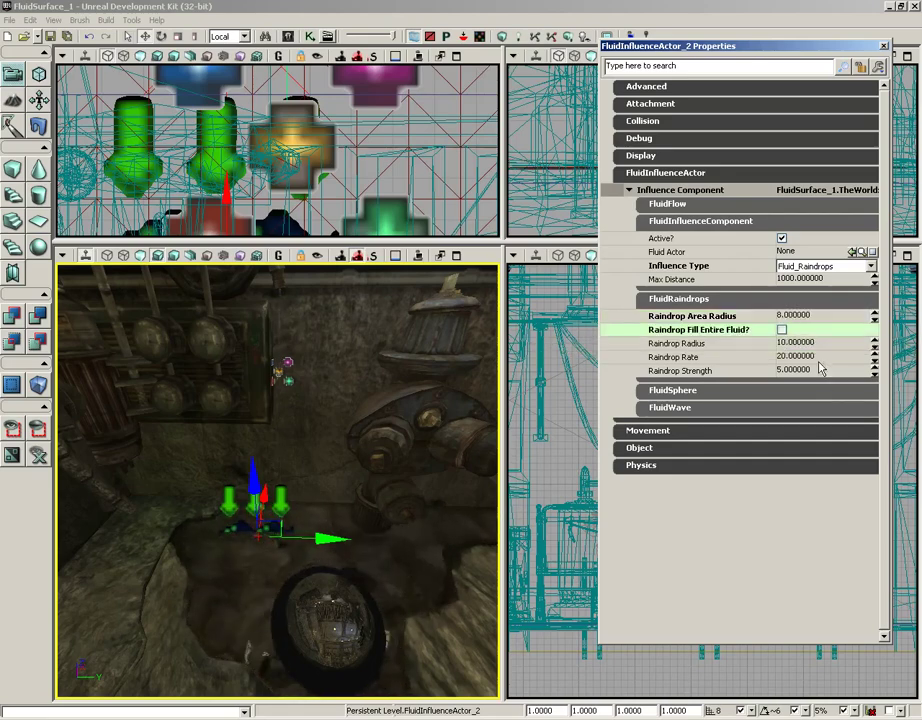
Step: Set the influence actor's Raindrop Radius to 2 and its Raindrop Rate to 0.875
click(820, 343)
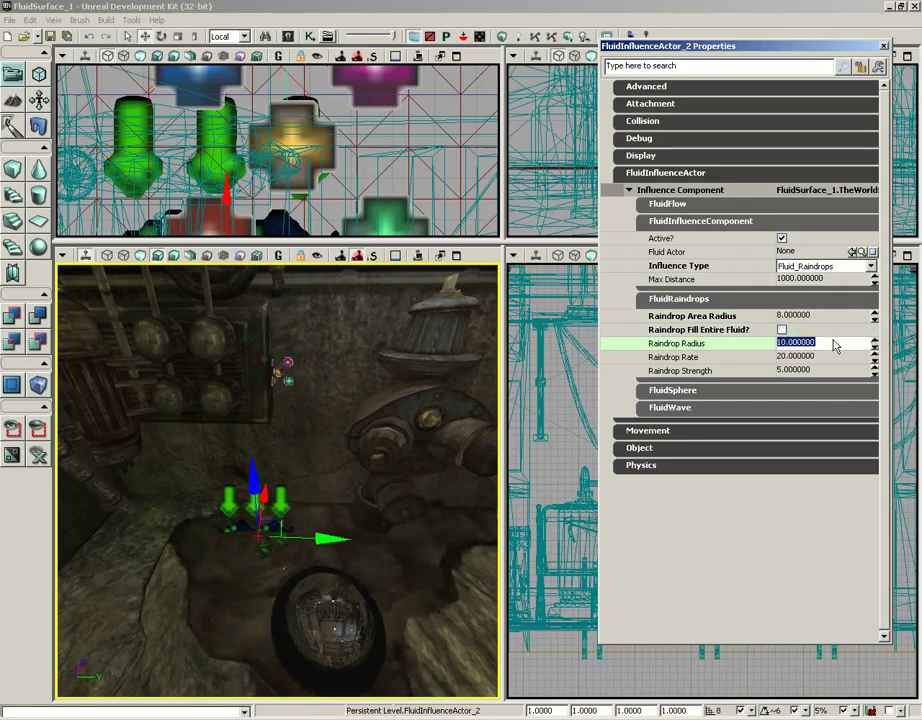
text(2)
key(Return)
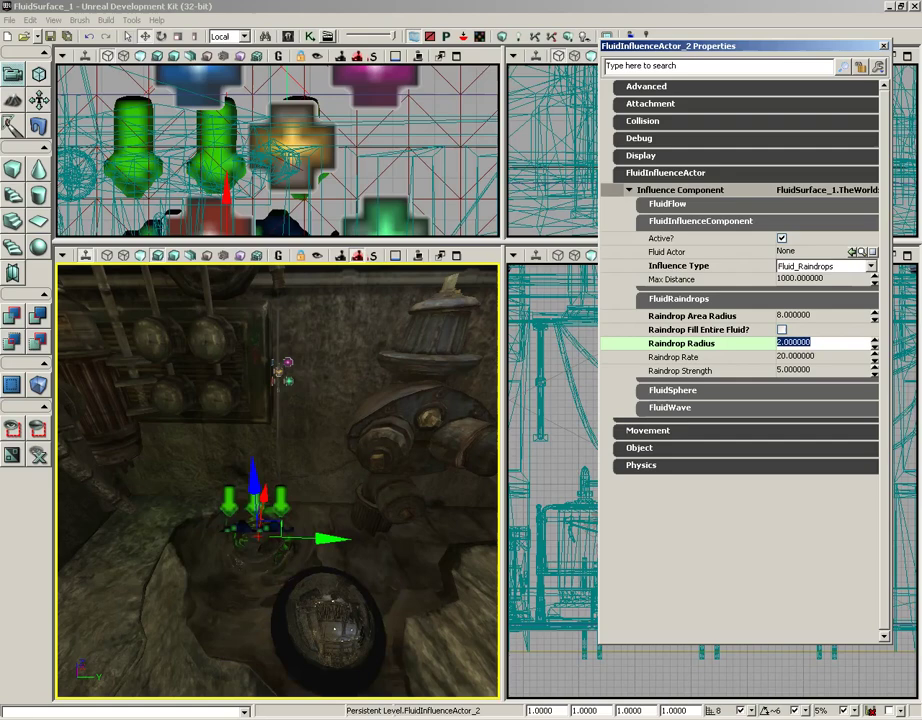
click(814, 358)
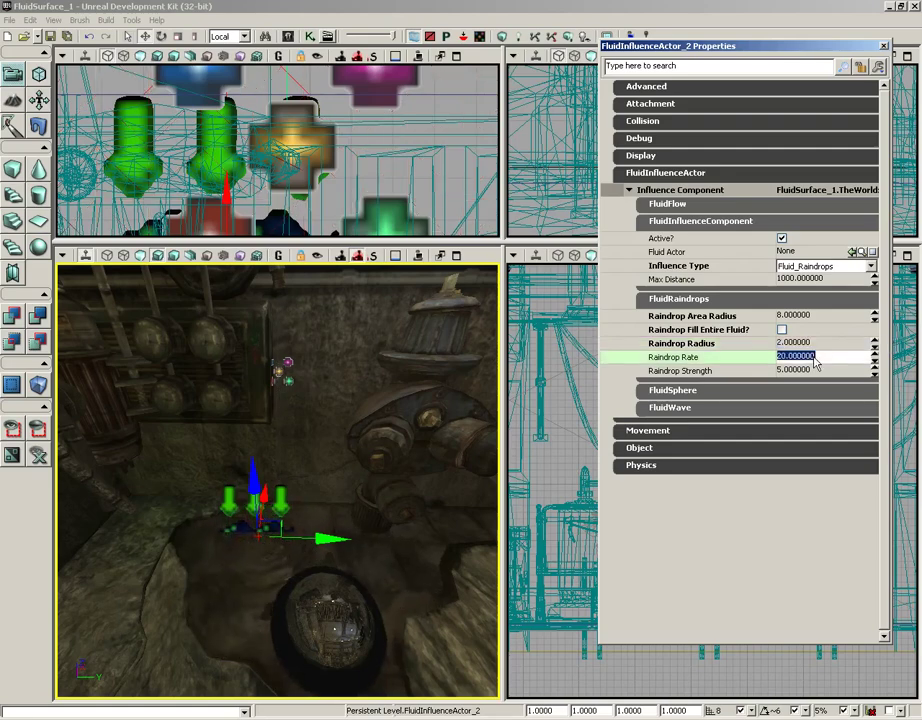
text(.)
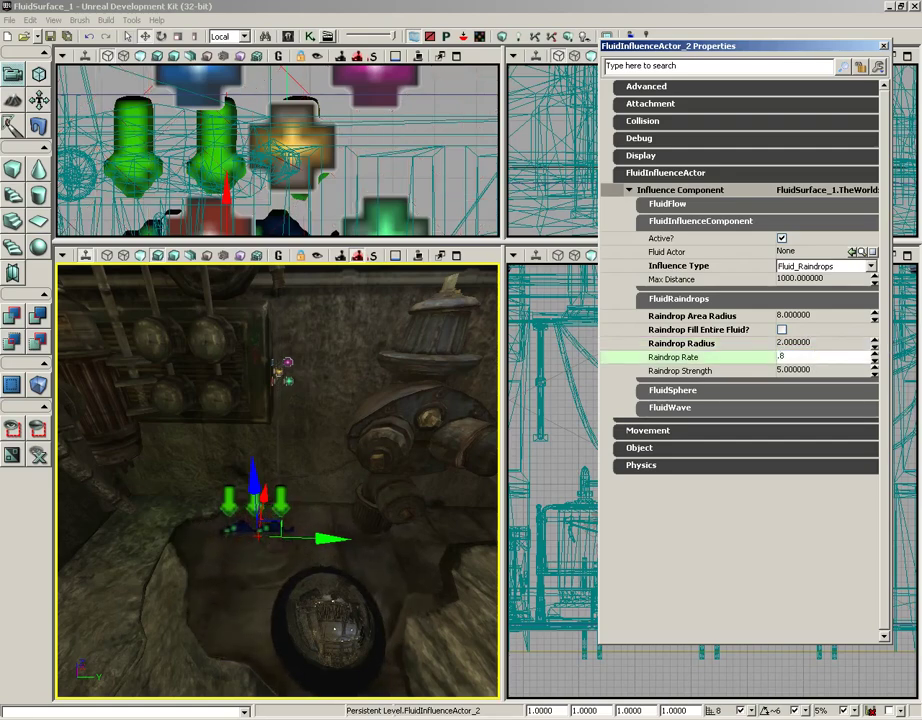
text(875)
key(Return)
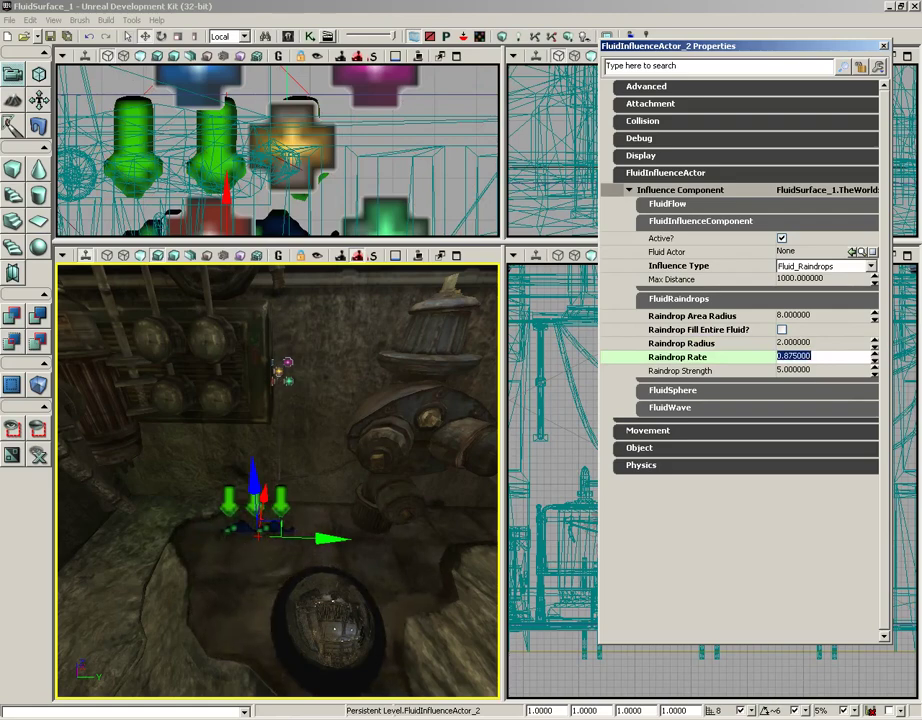
Step: Set the influence actor's Raindrop Strength to 10
click(814, 371)
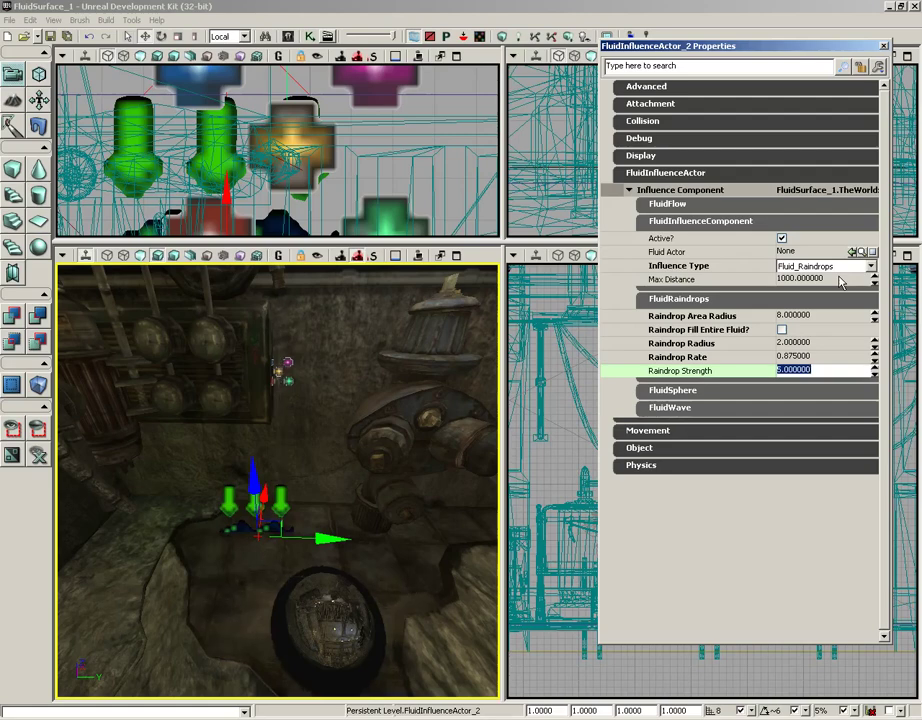
text(10)
key(Return)
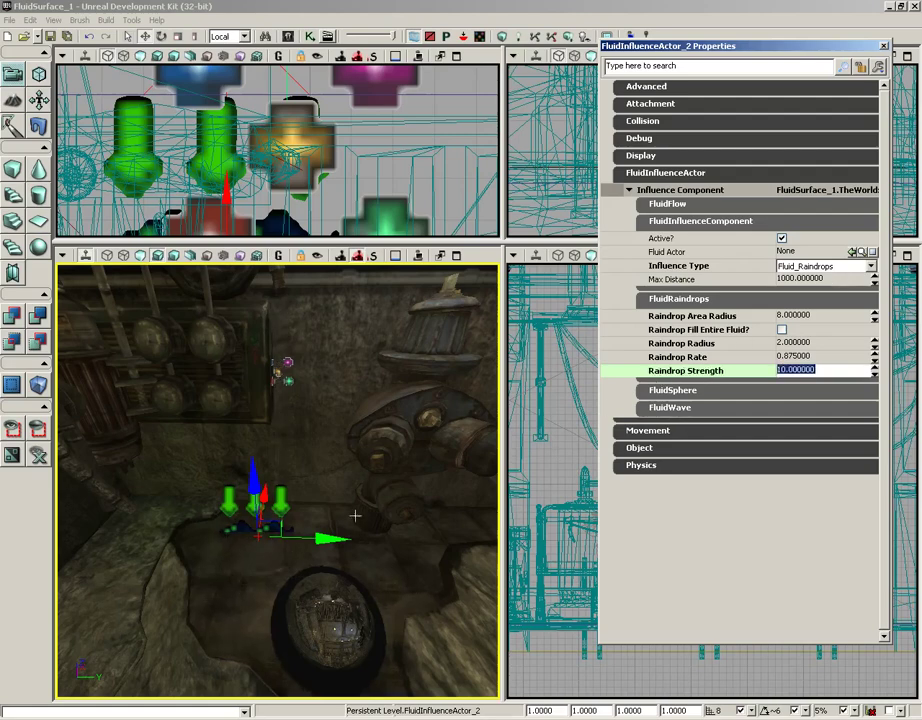
Step: Move the FluidInfluenceActor along the pool surface so it sits directly beneath the drip emitter
drag(334, 535, 354, 537)
drag(342, 486, 338, 531)
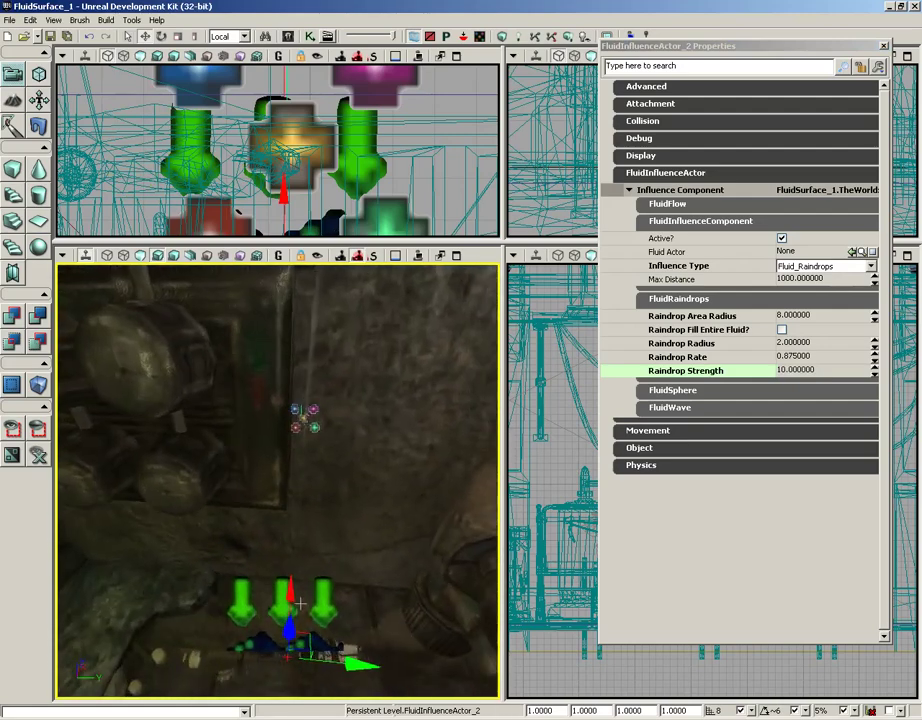
drag(295, 625, 292, 580)
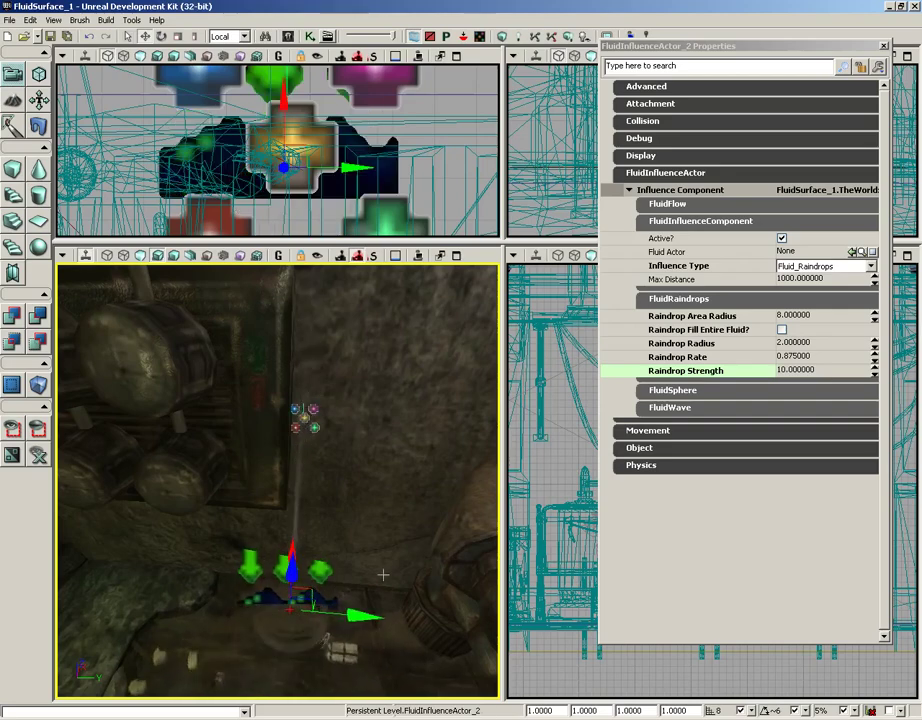
Step: Play the level from the rock floor beside the puddle and walk around it to examine the drips and ripples
drag(383, 574, 407, 541)
right_click(191, 648)
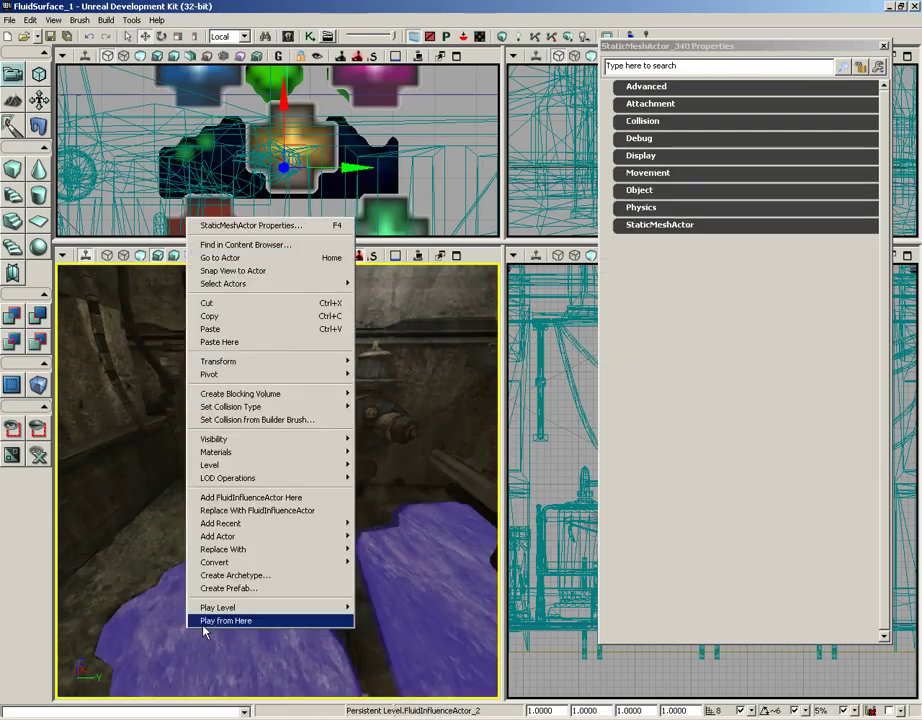
click(205, 622)
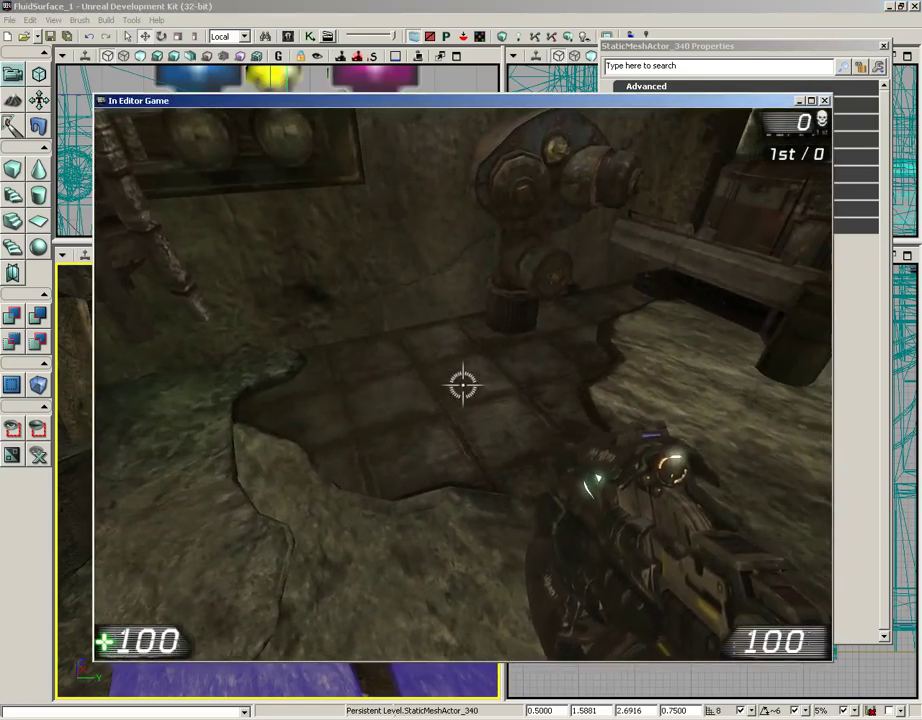
key(s)
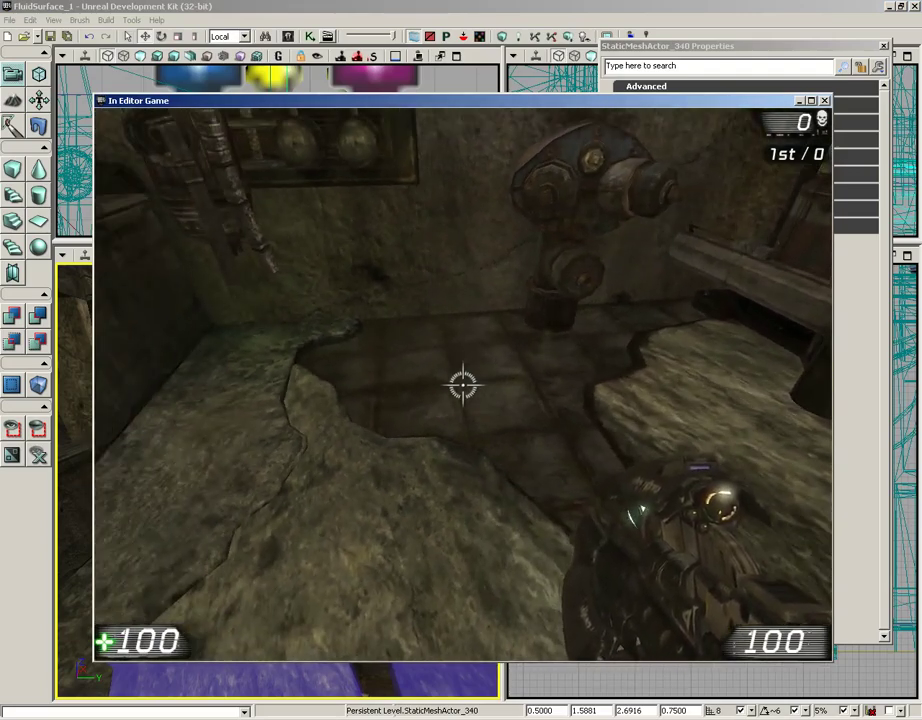
key(w)
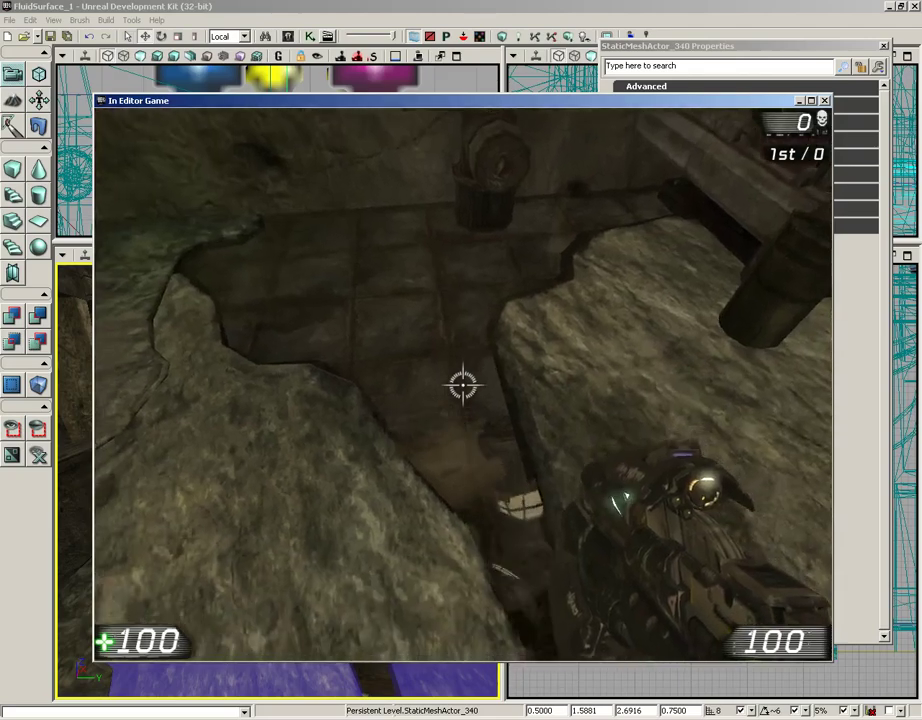
key(w)
key(s)
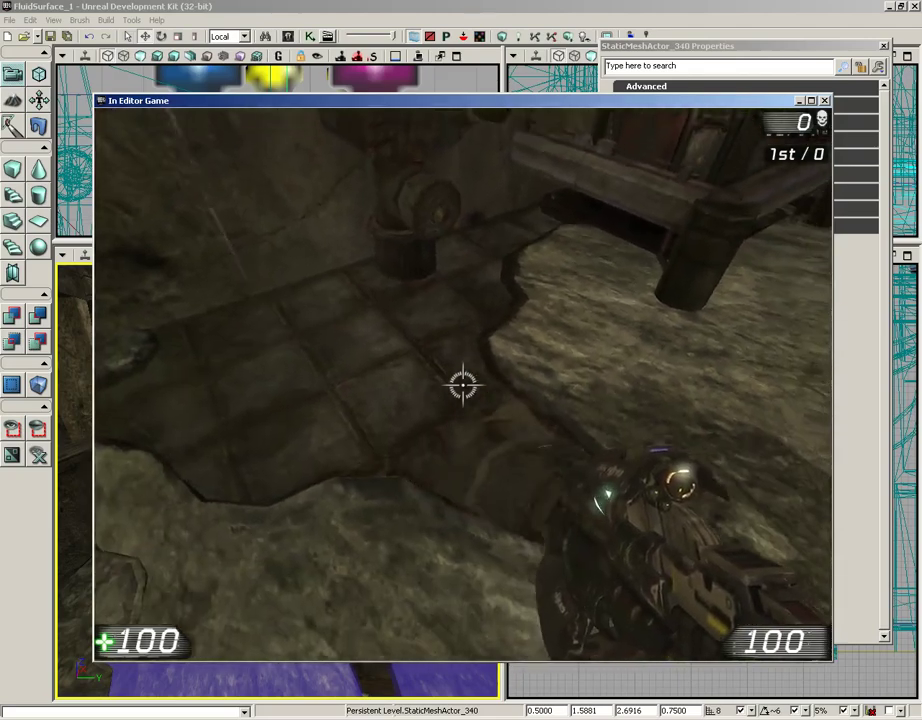
key(s)
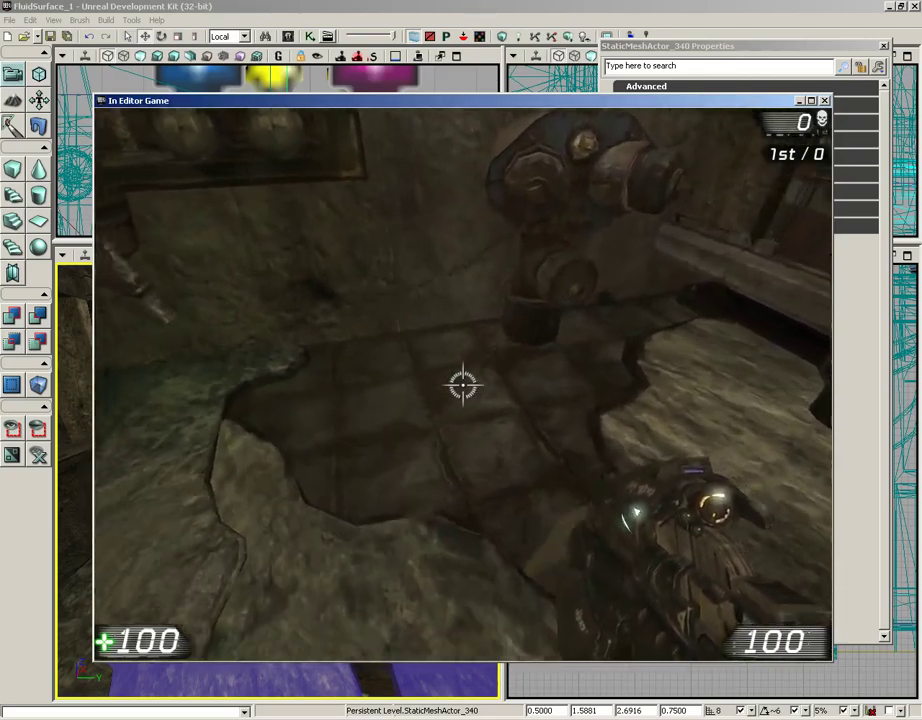